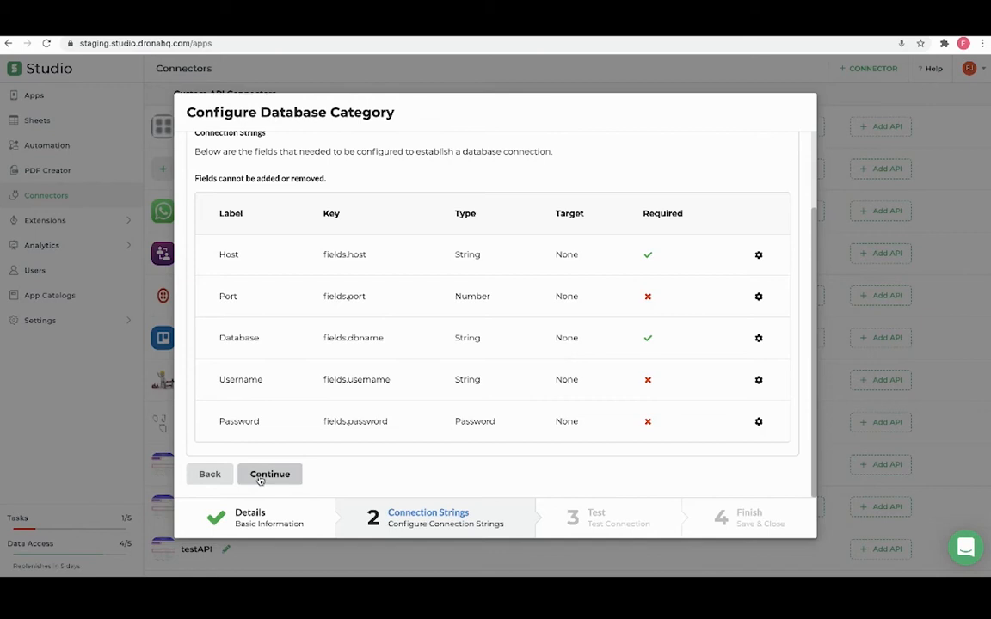
# - Start the connection test with host cluster0.z03w2.mongodb.net and database sample_airbnb, keeping the default connection string fields
pyautogui.click(261, 478)
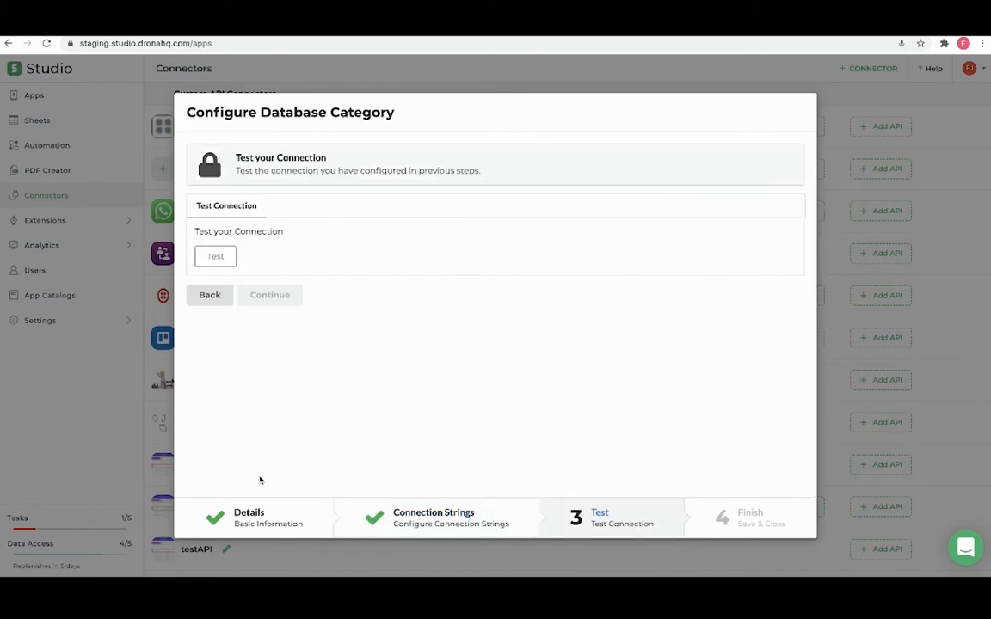
pyautogui.click(221, 261)
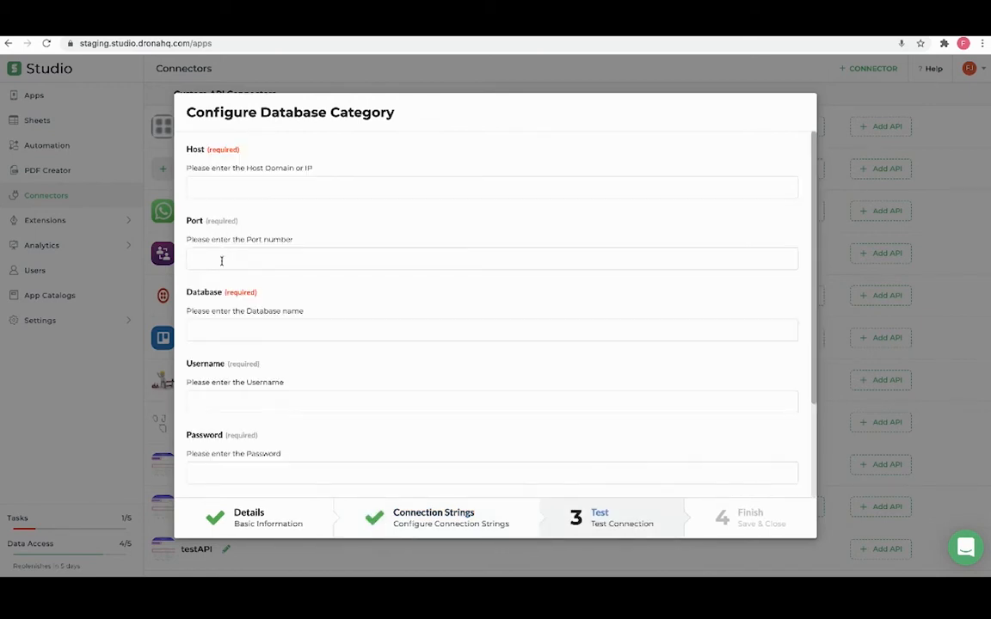
pyautogui.click(270, 188)
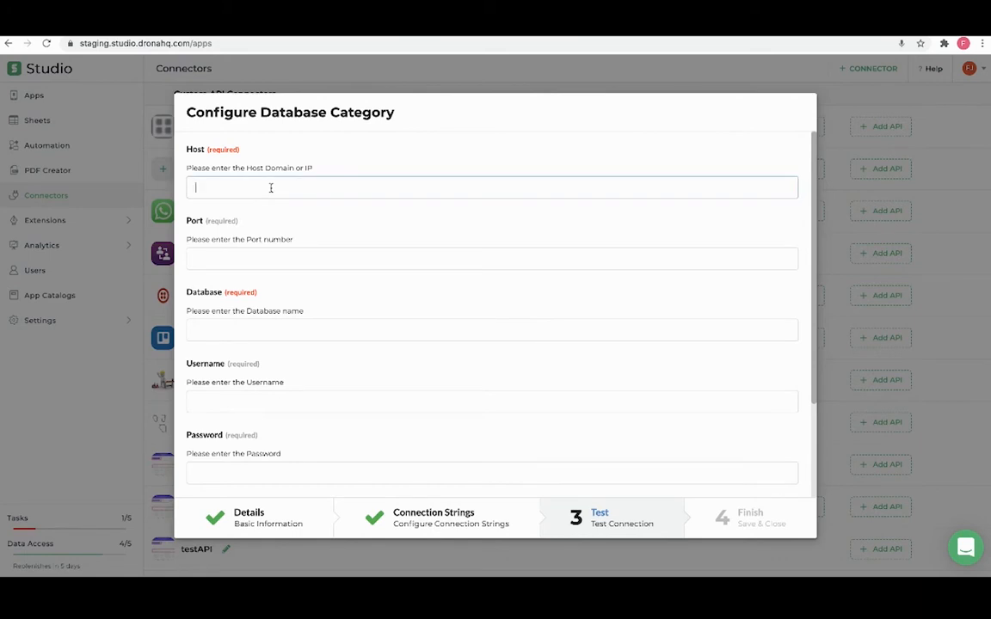
pyautogui.write('cluster0.z03w2.mongodb.net')
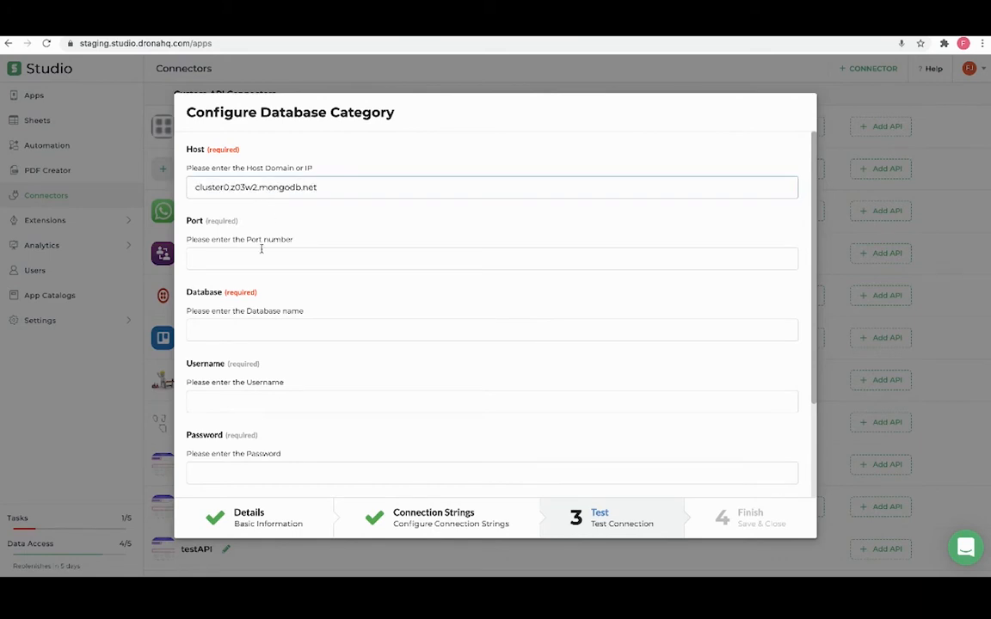
pyautogui.click(250, 329)
pyautogui.write('sample_airbnb')
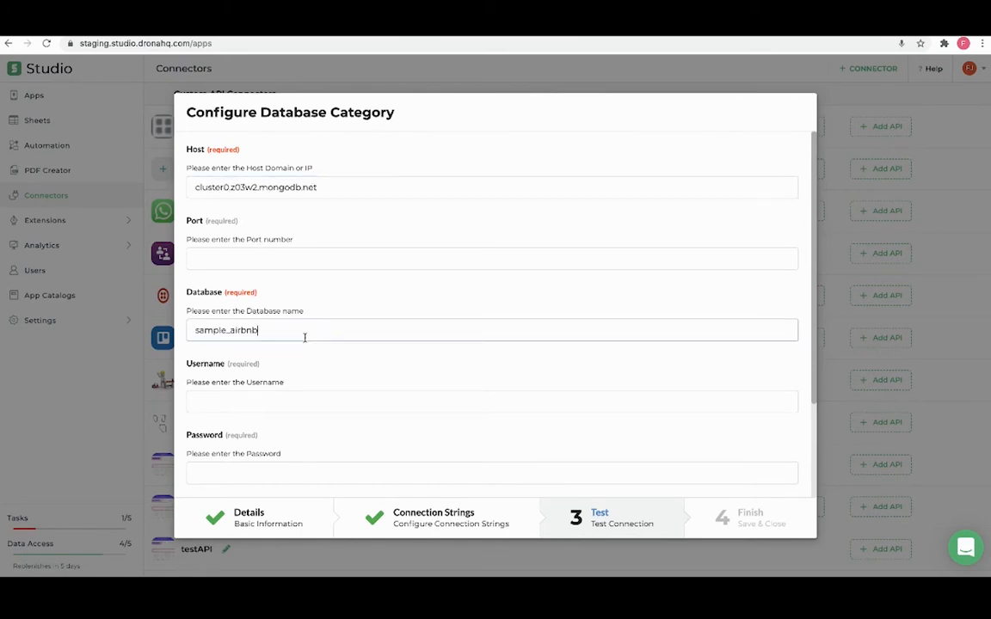
# - Enter the database username and password for the connection test
pyautogui.click(256, 402)
pyautogui.write('fj')
pyautogui.click(240, 472)
pyautogui.write('*********')
# - Name the account TestAccount, submit the connection test and finish the database connector setup
pyautogui.scroll(-2, 241, 468)
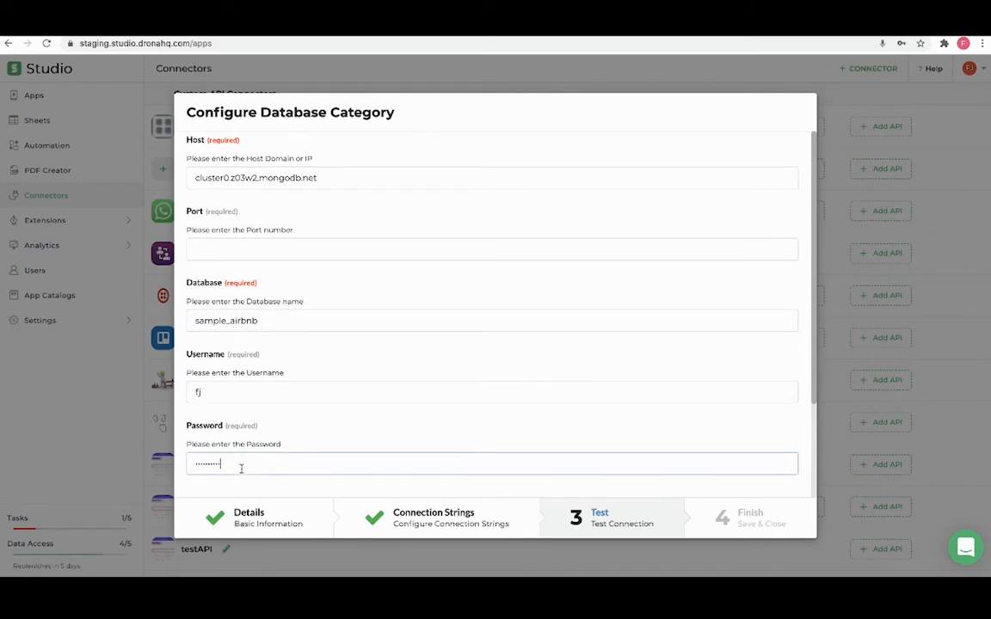
pyautogui.scroll(-1, 271, 347)
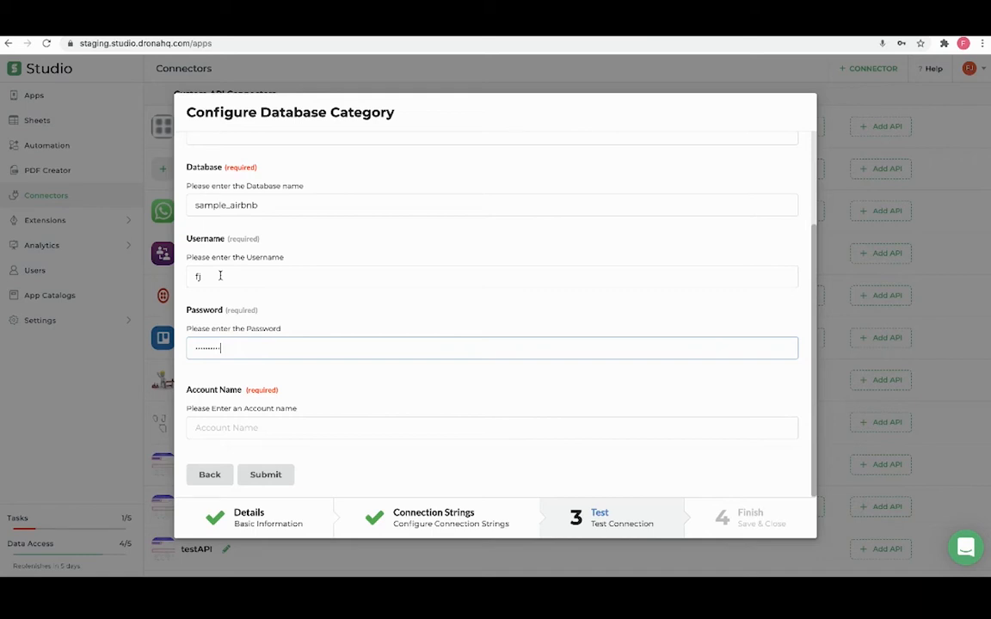
pyautogui.click(212, 421)
pyautogui.write('TestAccount')
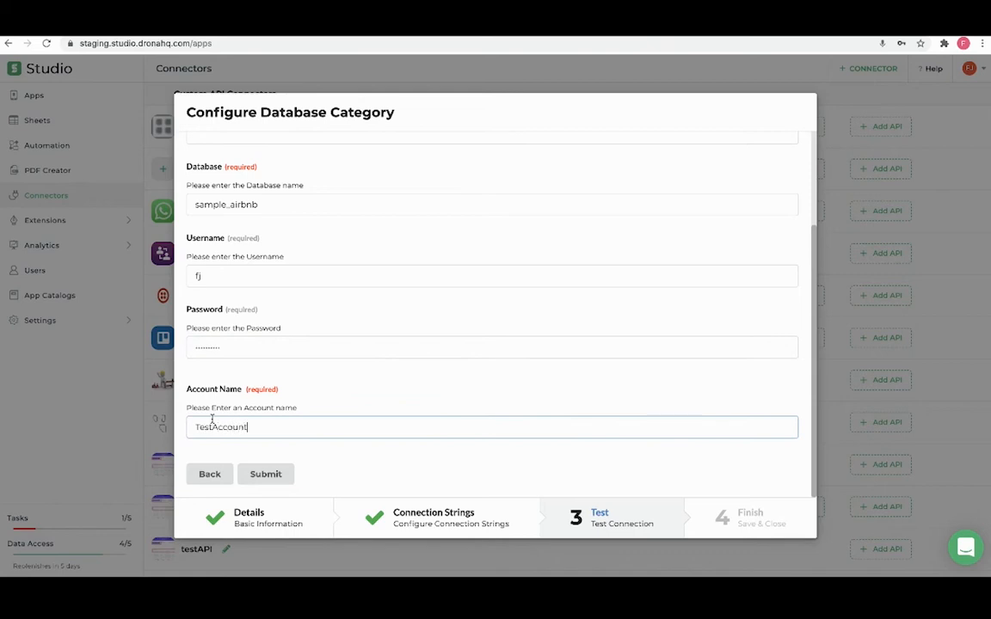
pyautogui.click(261, 473)
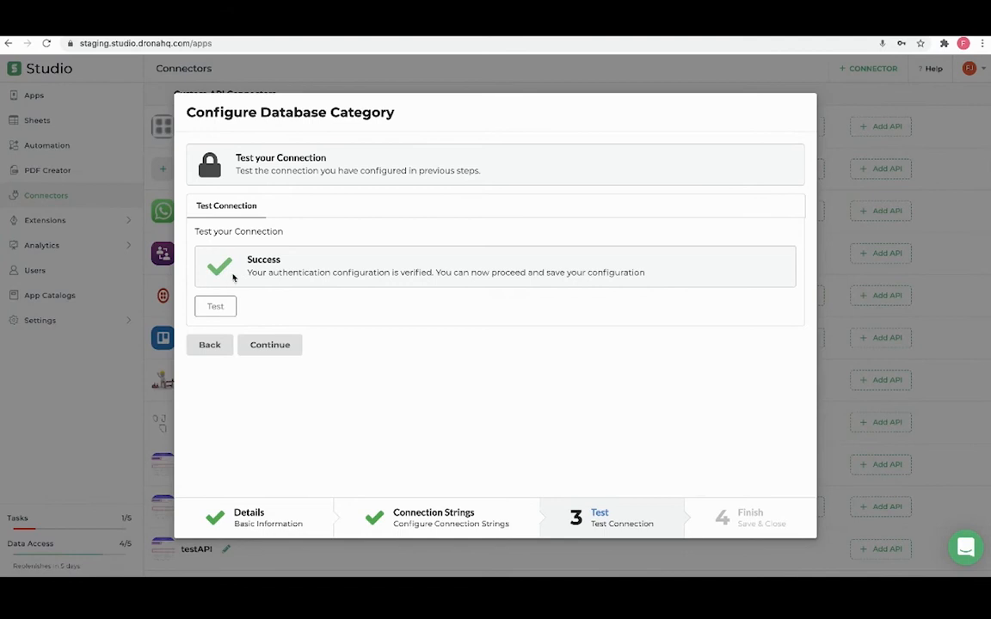
pyautogui.click(271, 348)
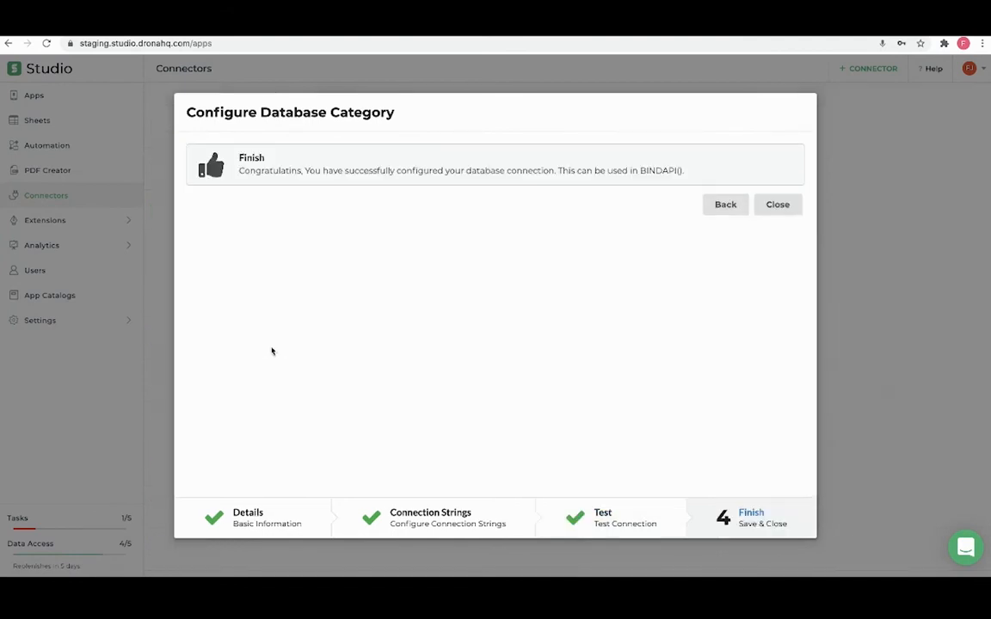
pyautogui.click(777, 206)
# - Add a query named GetAllAuthors to the MongoDB connector, using the listingsAndReviews collection
pyautogui.scroll(-15, 453, 249)
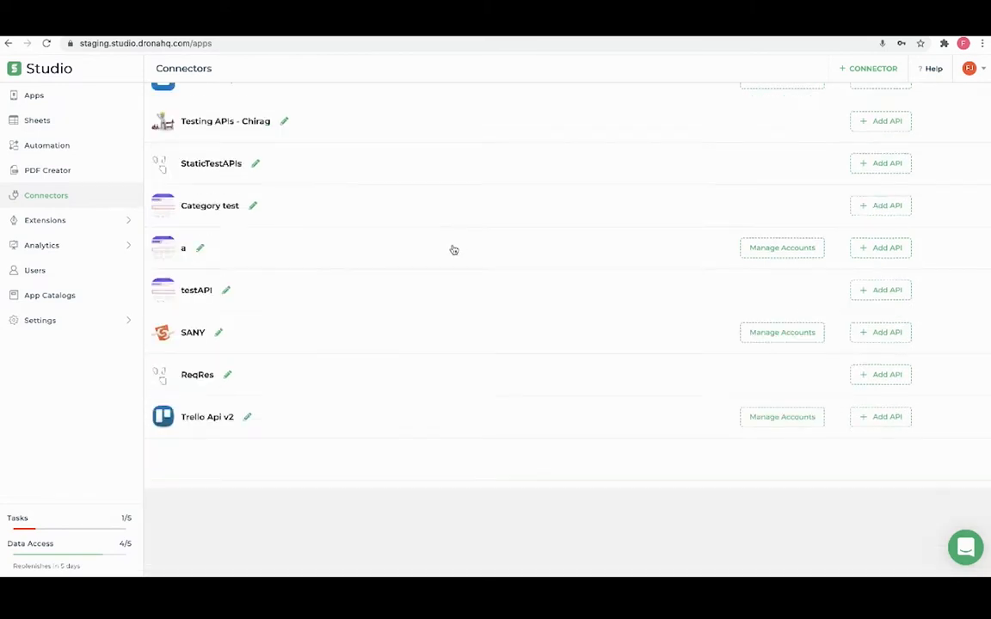
pyautogui.scroll(-1, 454, 249)
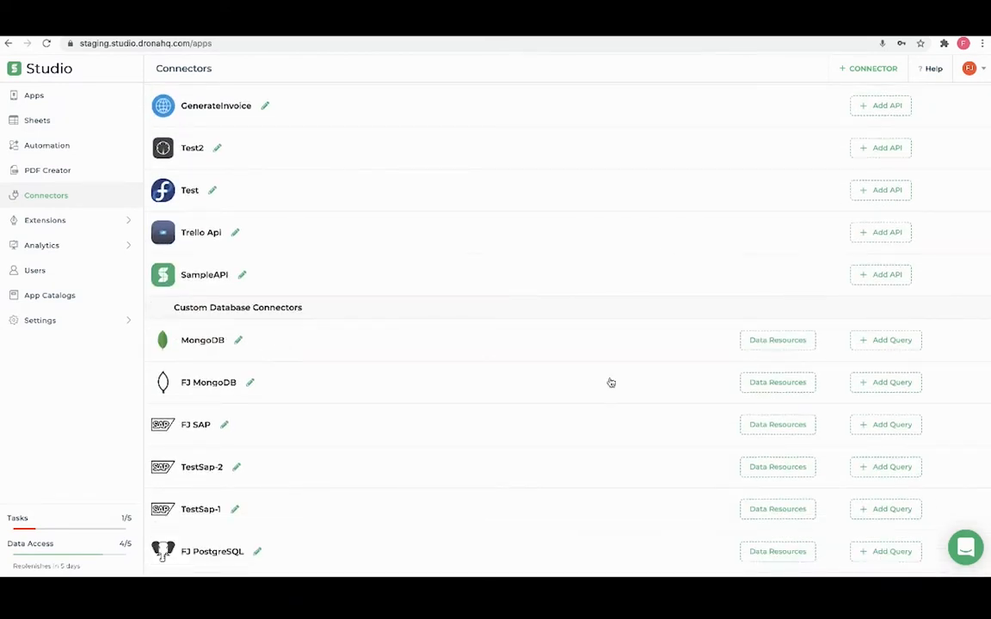
pyautogui.click(884, 341)
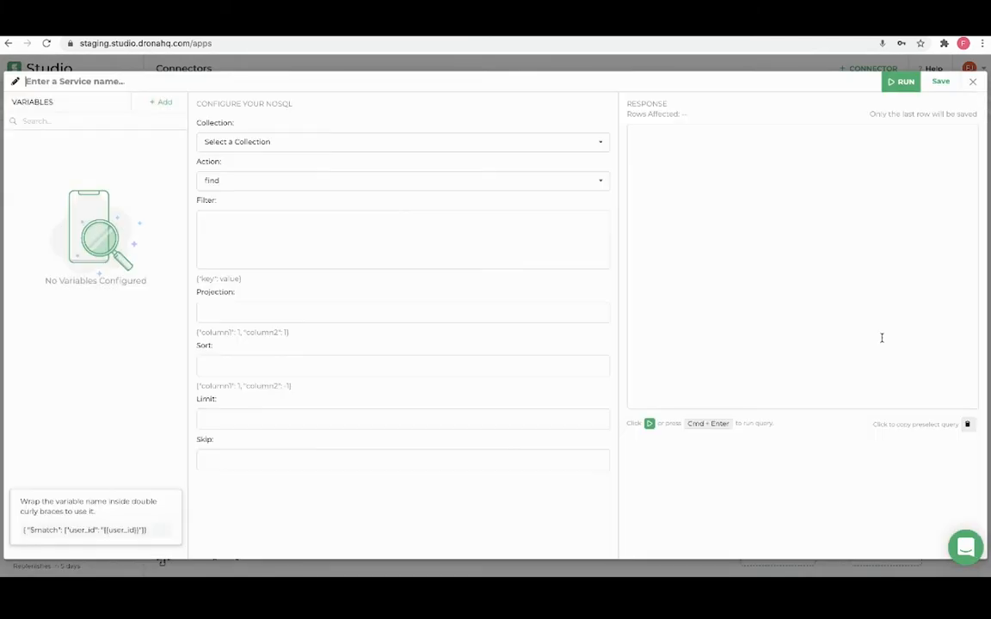
pyautogui.write('GetAllAuthors')
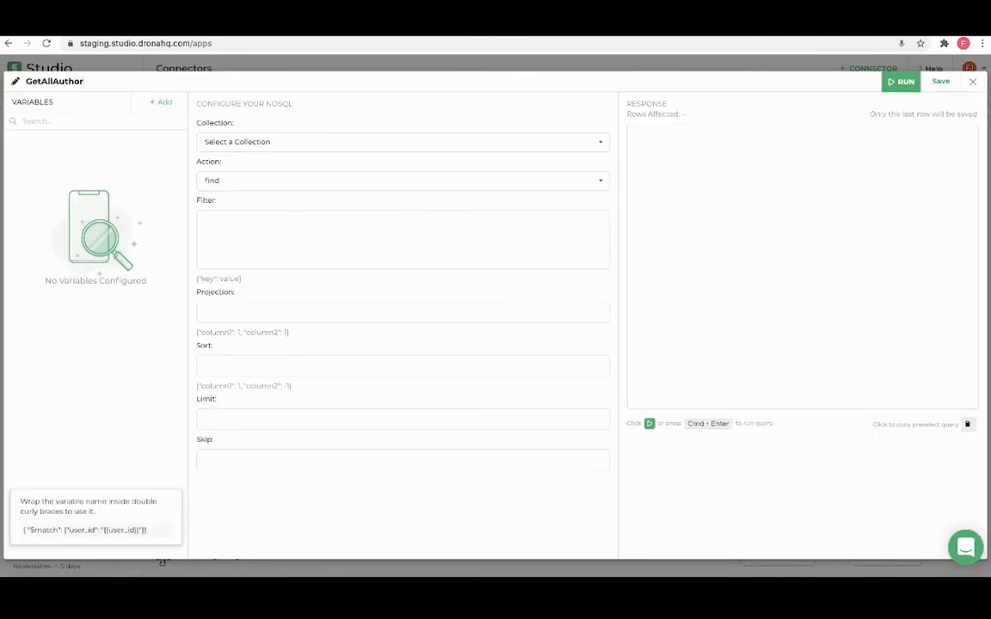
pyautogui.click(260, 148)
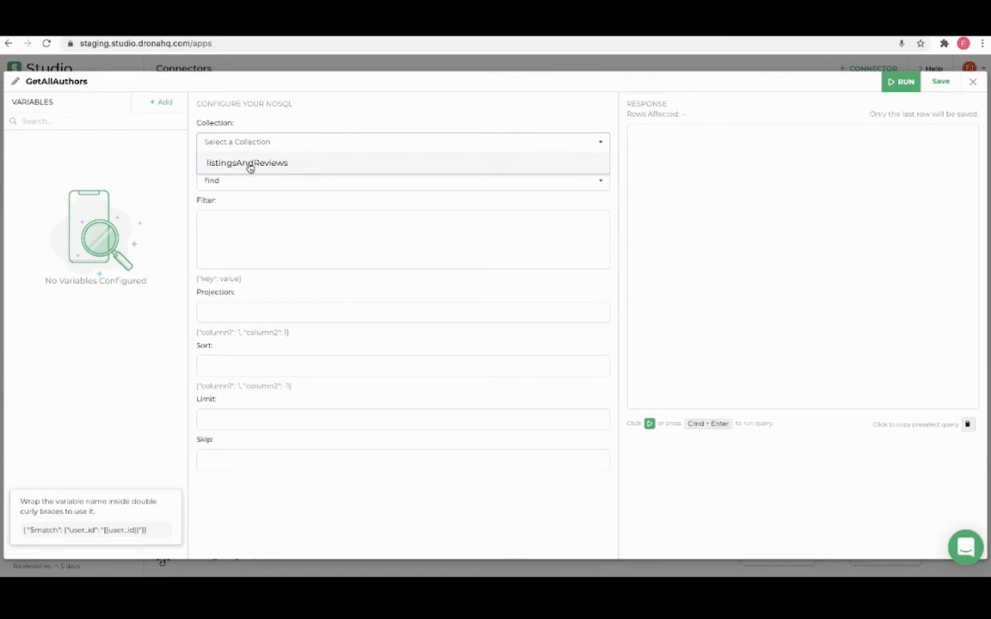
pyautogui.click(249, 164)
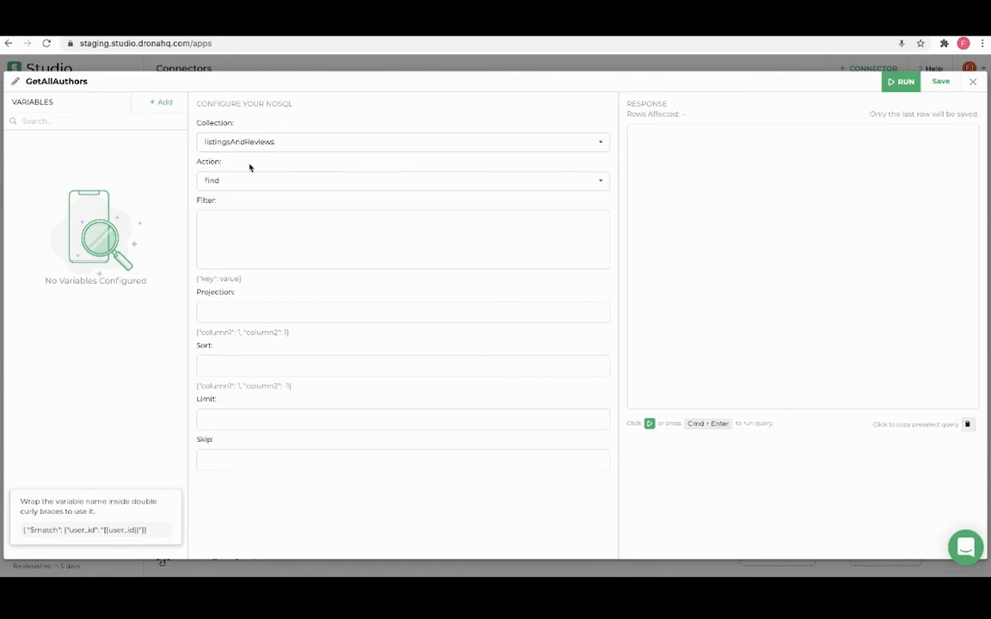
# - Examine the available query actions and the fields of find, insertOne and updateOne, ending with find selected
pyautogui.click(315, 181)
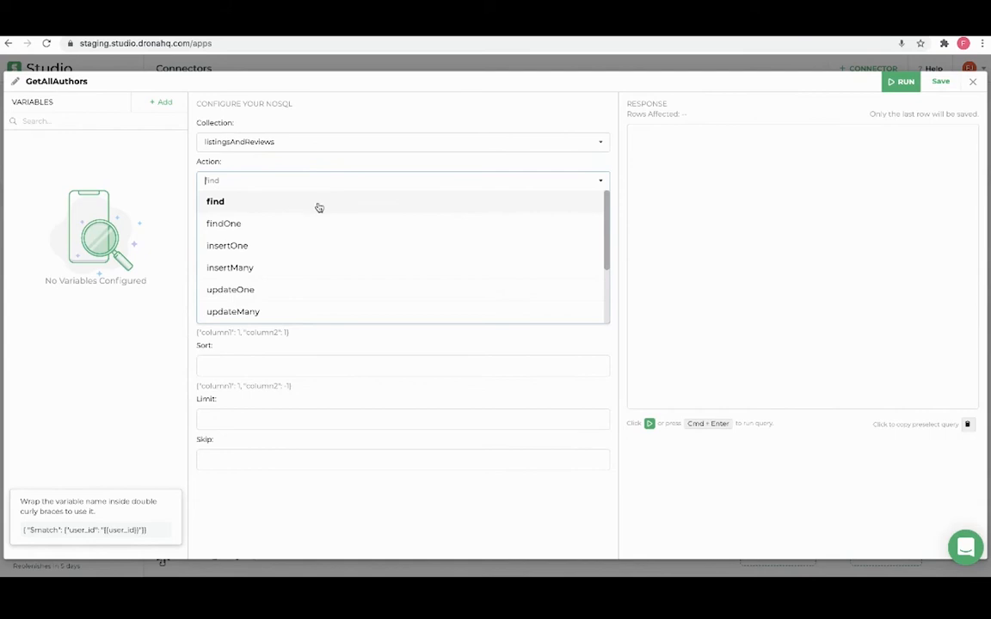
pyautogui.scroll(-1, 323, 219)
pyautogui.scroll(1, 323, 219)
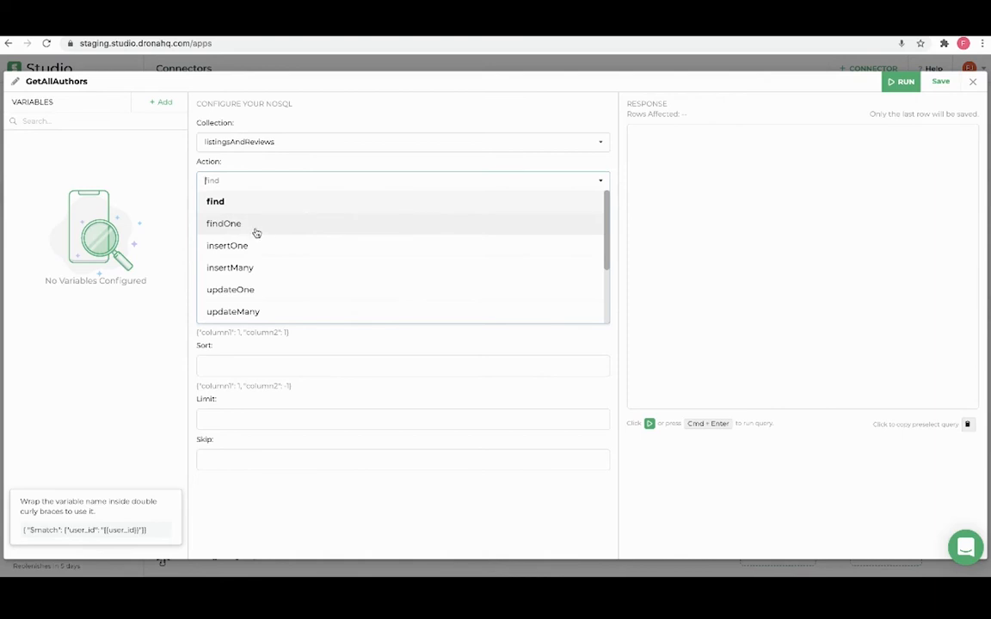
pyautogui.click(277, 205)
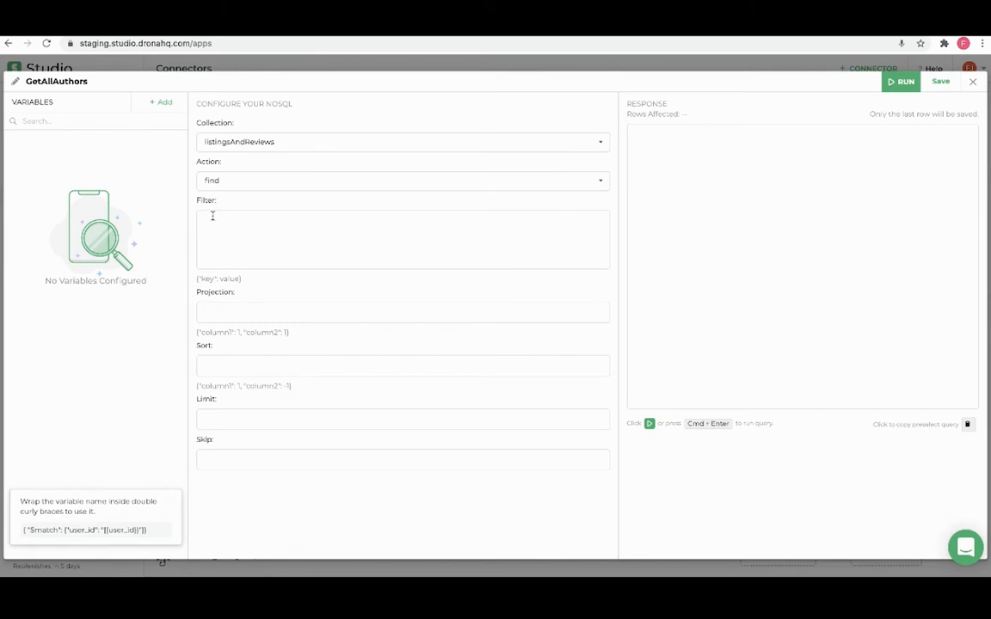
pyautogui.click(244, 183)
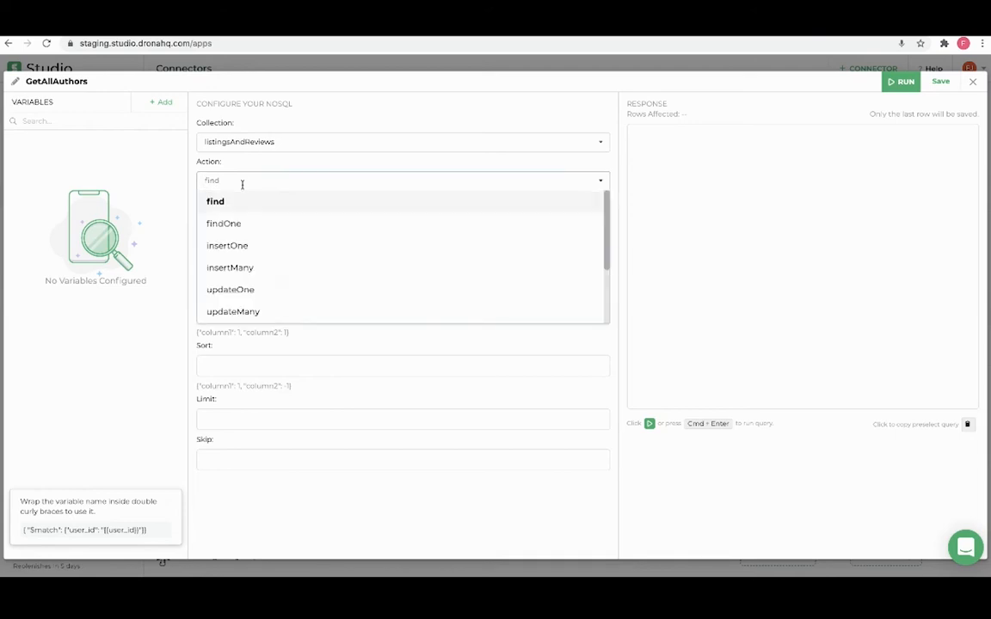
pyautogui.click(243, 248)
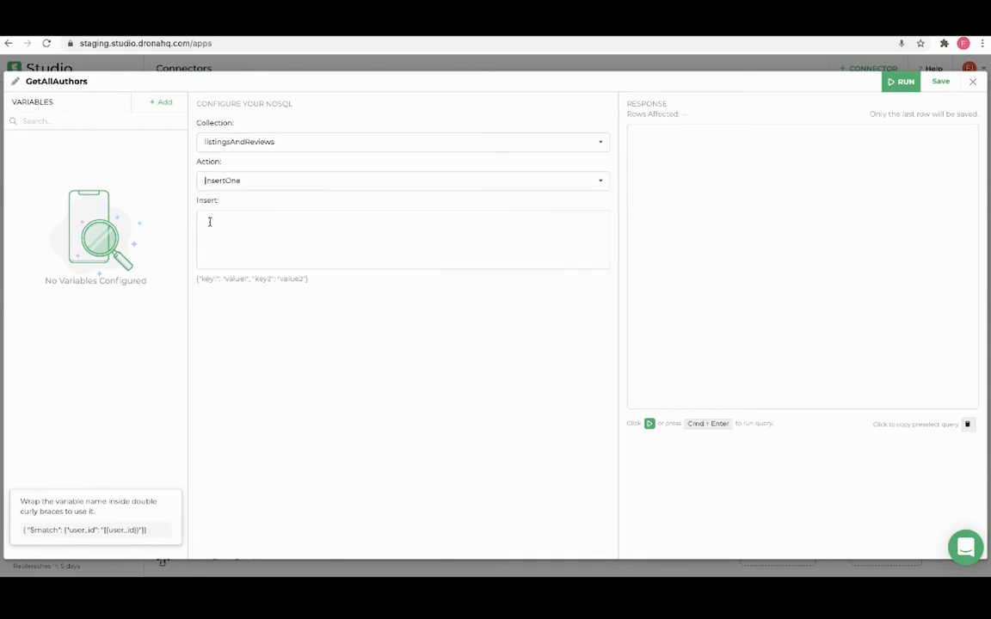
pyautogui.click(243, 184)
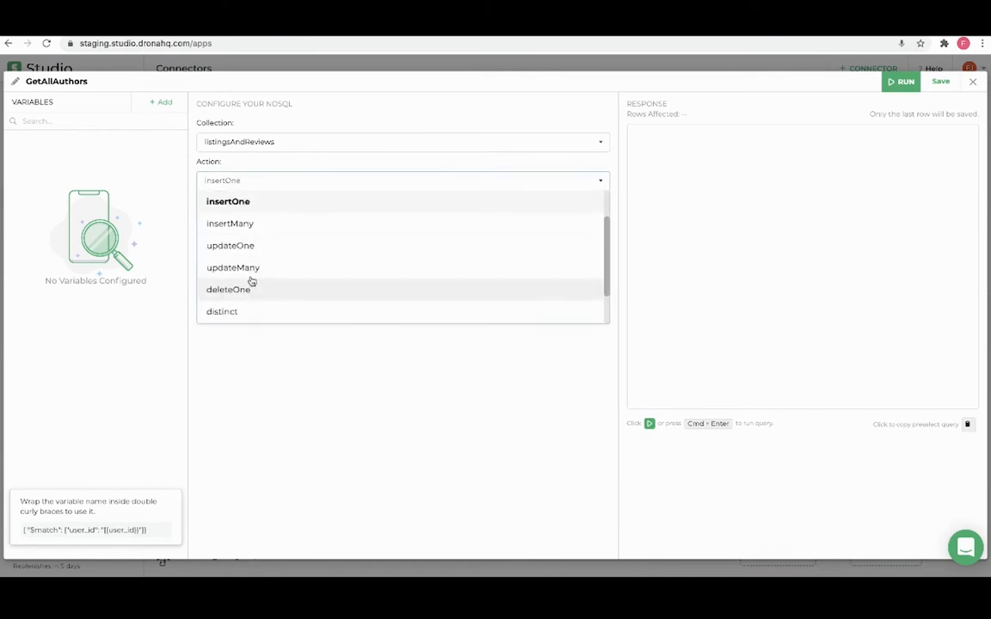
pyautogui.click(245, 246)
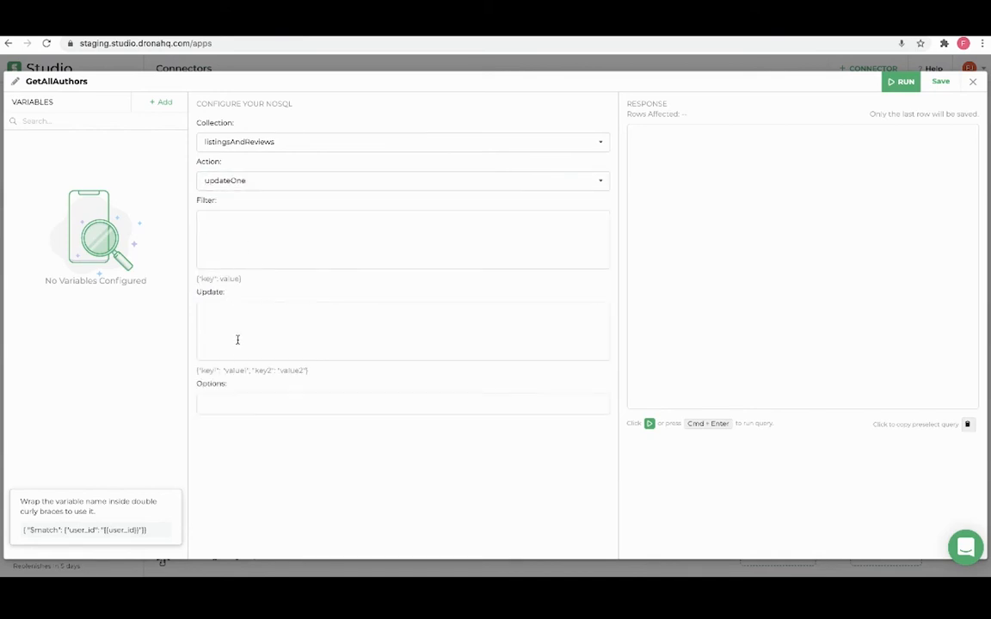
pyautogui.click(250, 181)
pyautogui.scroll(3, 249, 258)
pyautogui.click(241, 204)
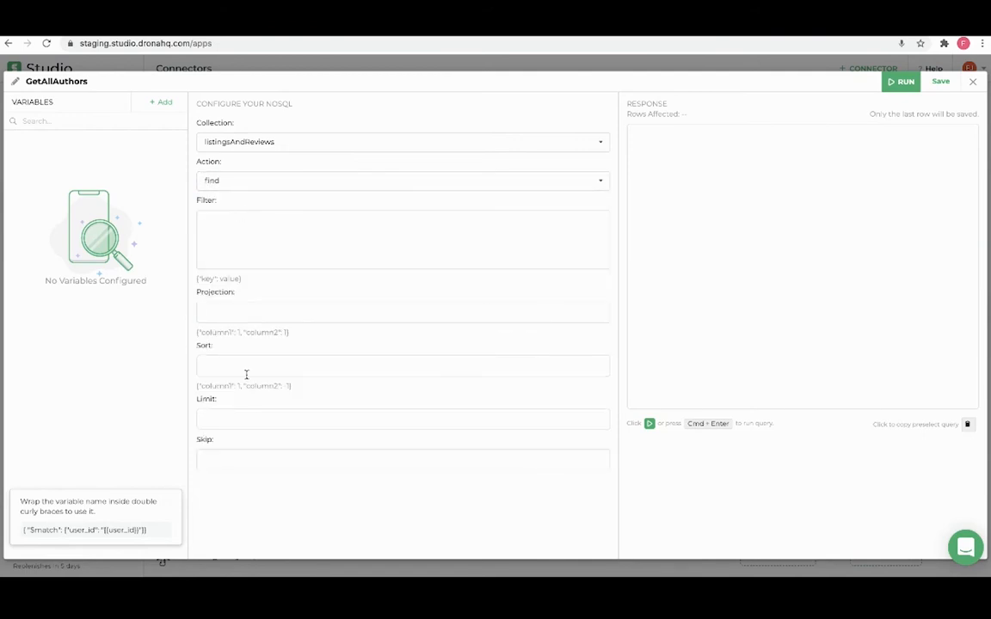
# - Run the find query with a limit of 10 and a skip of 0, and look through its response
pyautogui.click(230, 419)
pyautogui.write('10')
pyautogui.click(229, 463)
pyautogui.write('0')
pyautogui.click(895, 81)
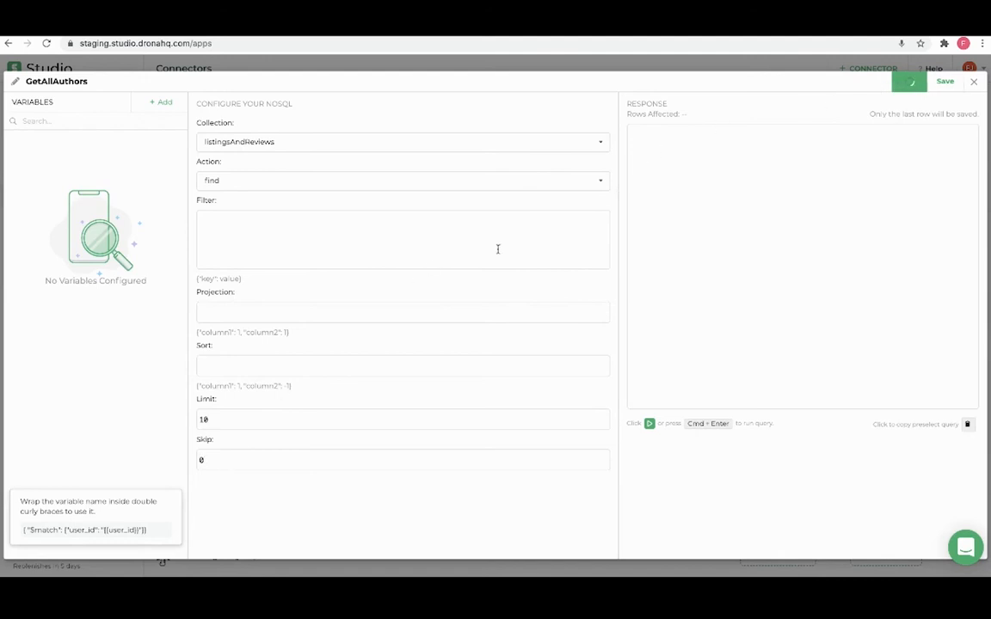
pyautogui.scroll(-3, 727, 274)
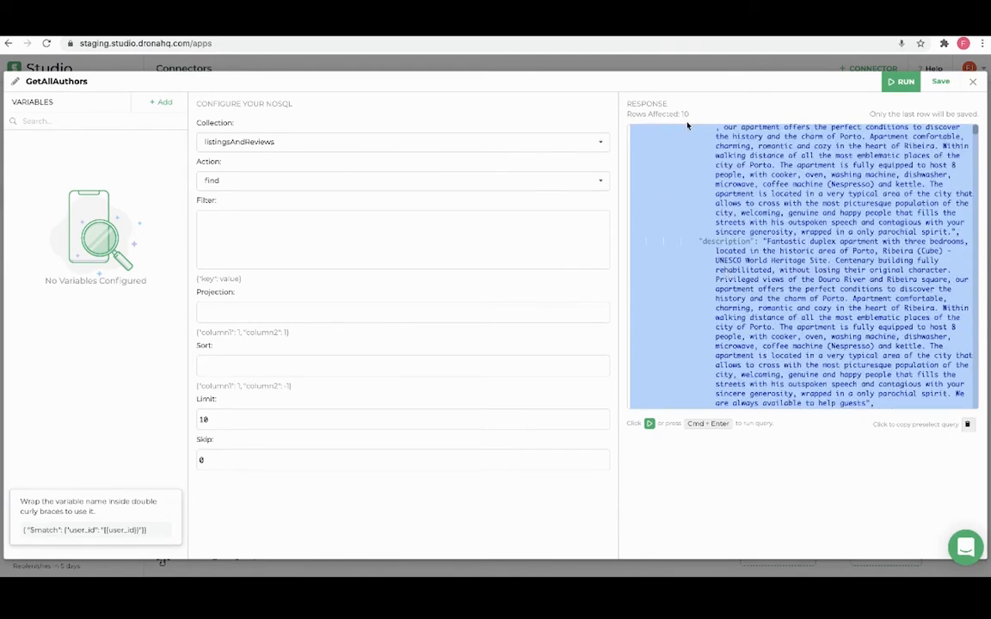
pyautogui.scroll(-10, 802, 267)
pyautogui.scroll(12, 802, 267)
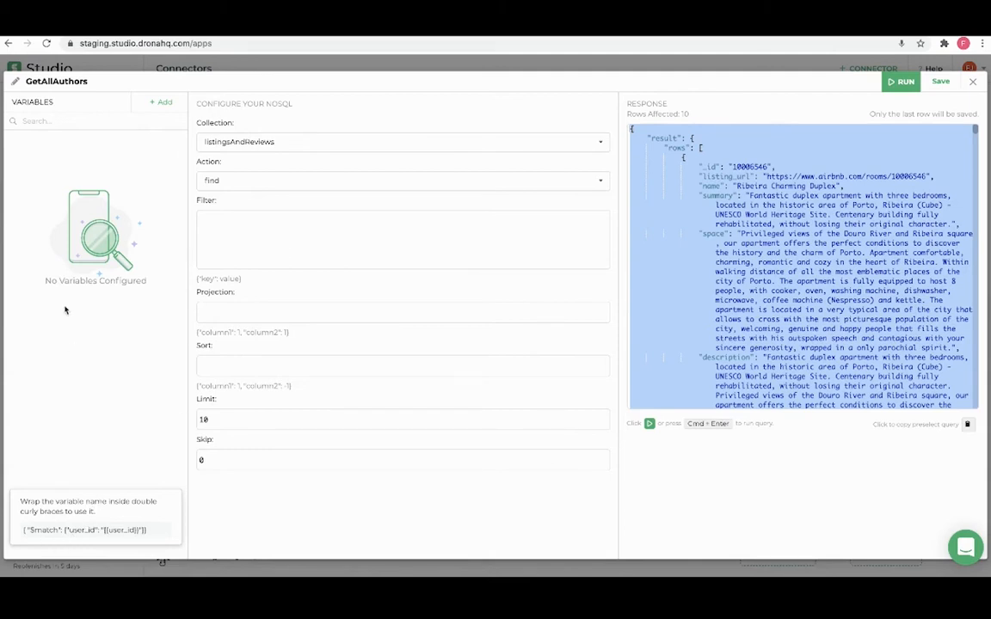
# - Add an Integer variable named Limit with test value 10 and help text "Total Number of Records returned"
pyautogui.click(162, 103)
pyautogui.click(219, 134)
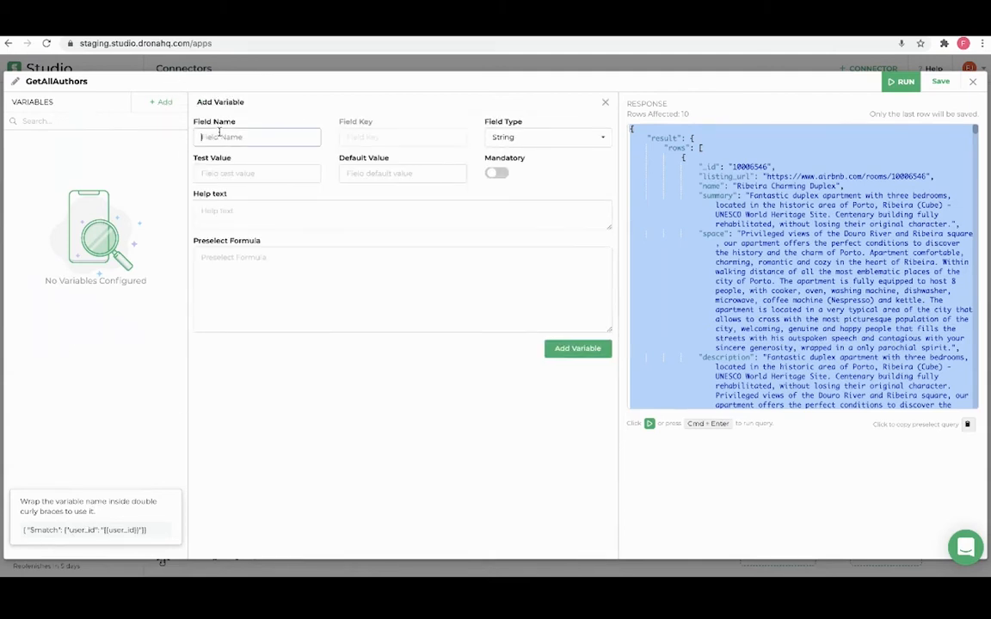
pyautogui.write('Limit')
pyautogui.click(502, 140)
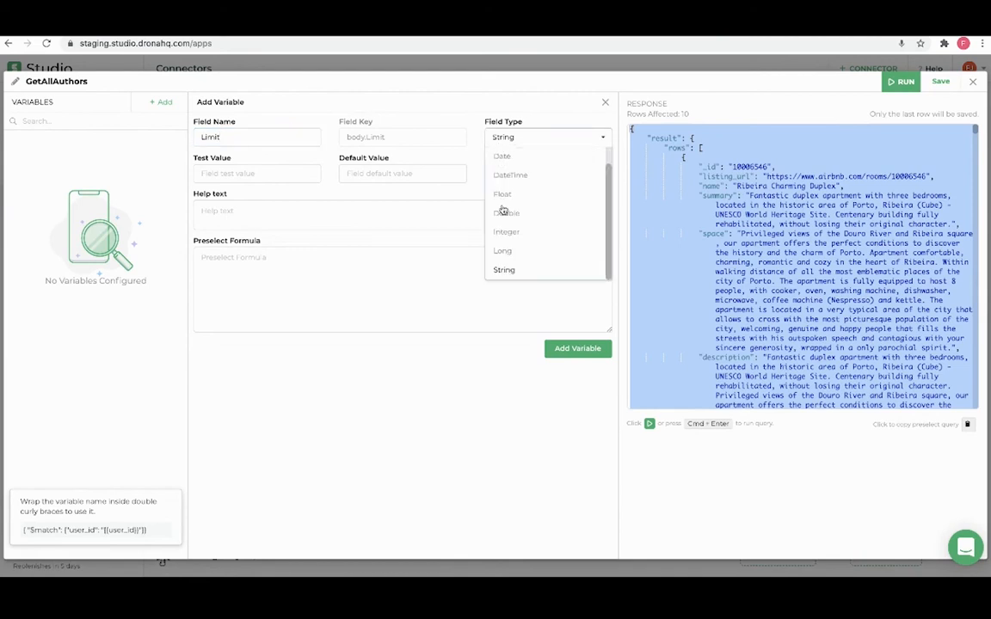
pyautogui.click(507, 232)
pyautogui.click(258, 174)
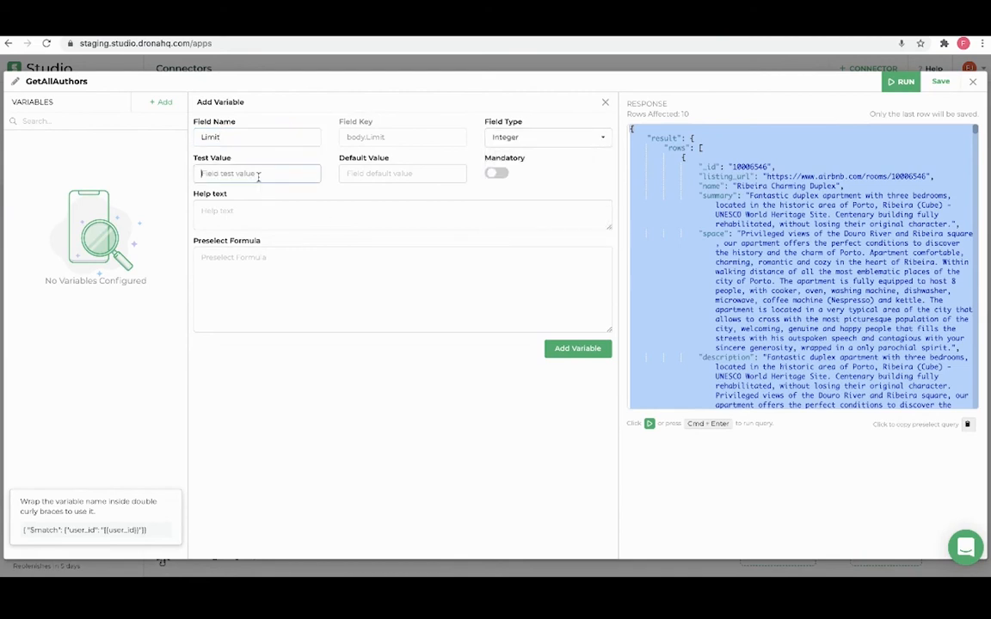
pyautogui.write('10')
pyautogui.click(263, 214)
pyautogui.write('Total Number')
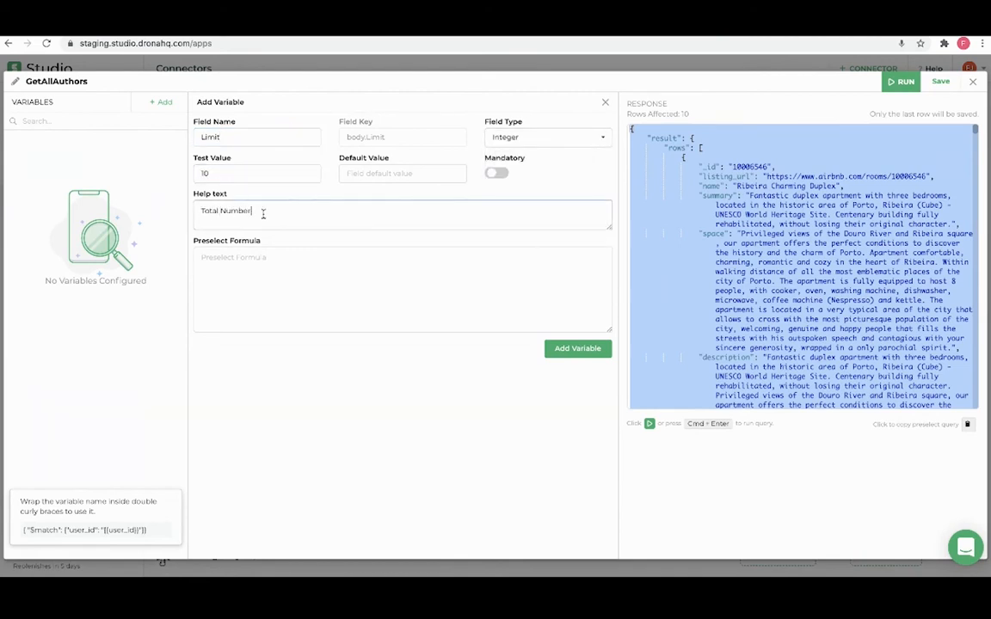
pyautogui.write(' of Records returned')
pyautogui.click(565, 352)
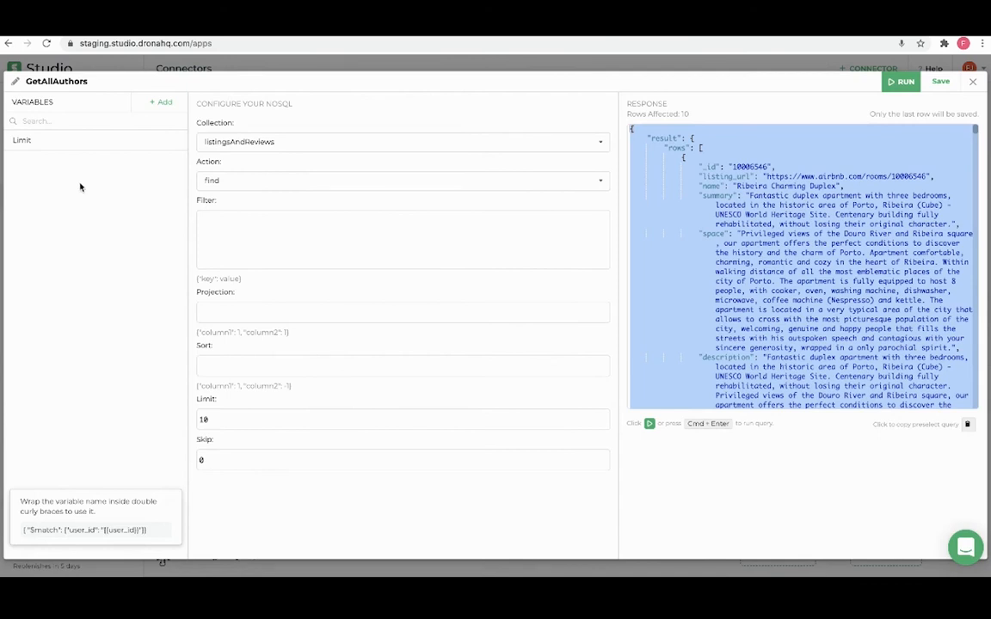
# - Add an Integer variable named Skip with test value 0
pyautogui.click(160, 101)
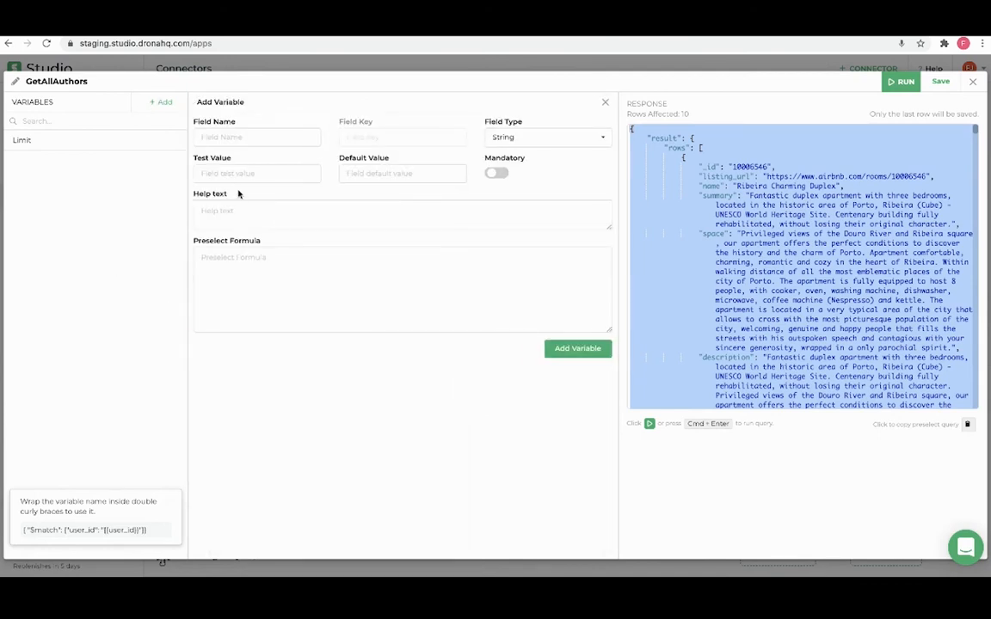
pyautogui.click(224, 137)
pyautogui.write('Skip')
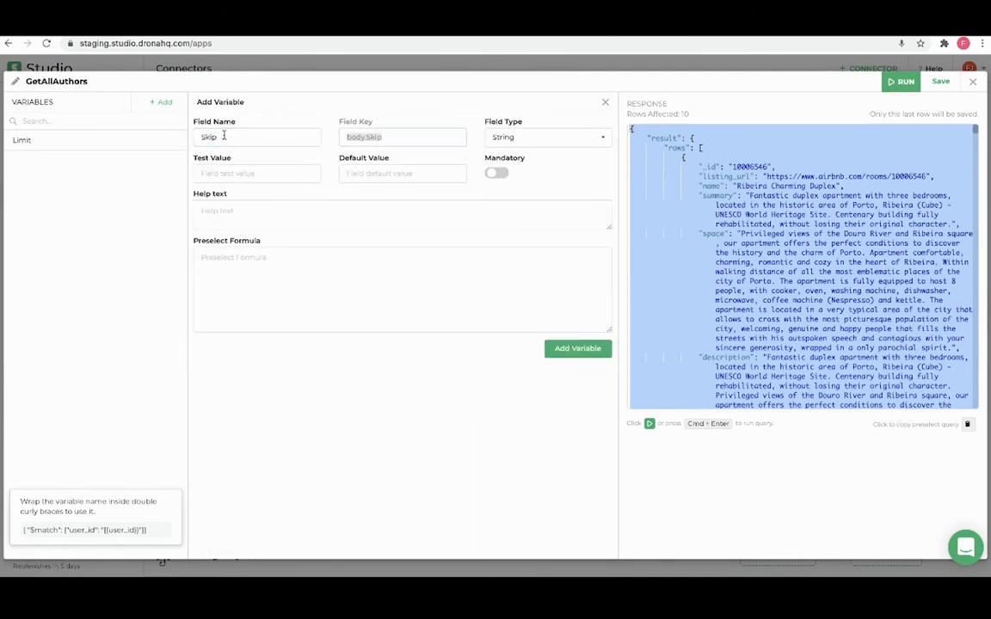
pyautogui.press('Tab')
pyautogui.press('i')
pyautogui.press('Return')
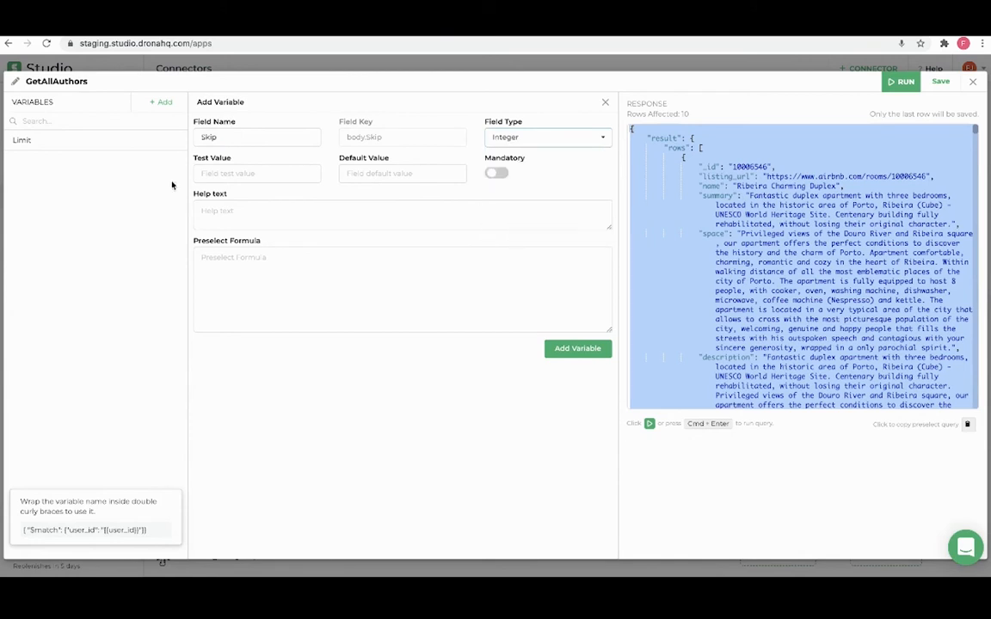
pyautogui.click(203, 173)
pyautogui.write('0')
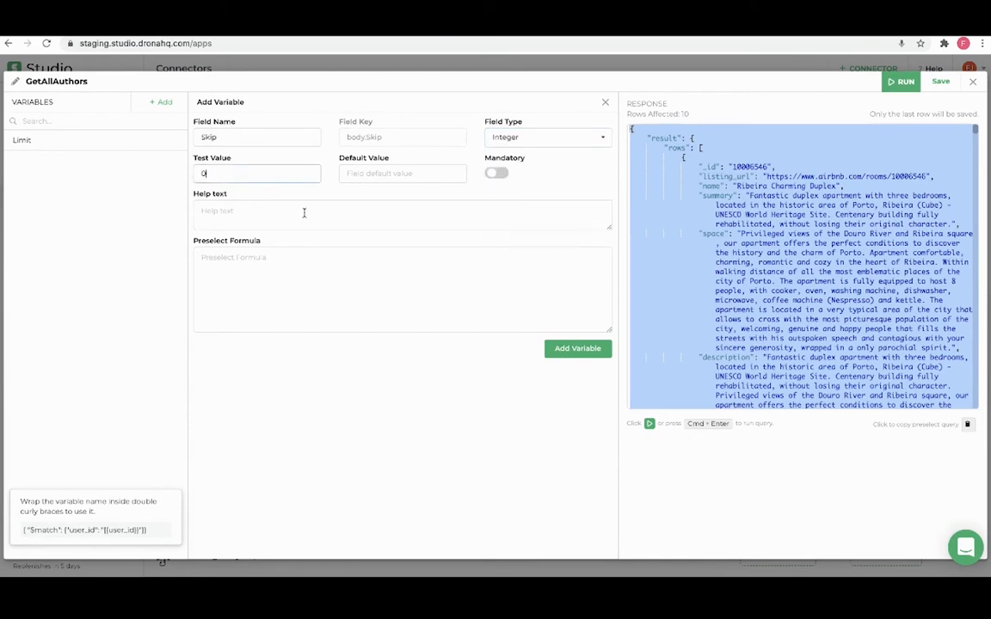
pyautogui.click(581, 349)
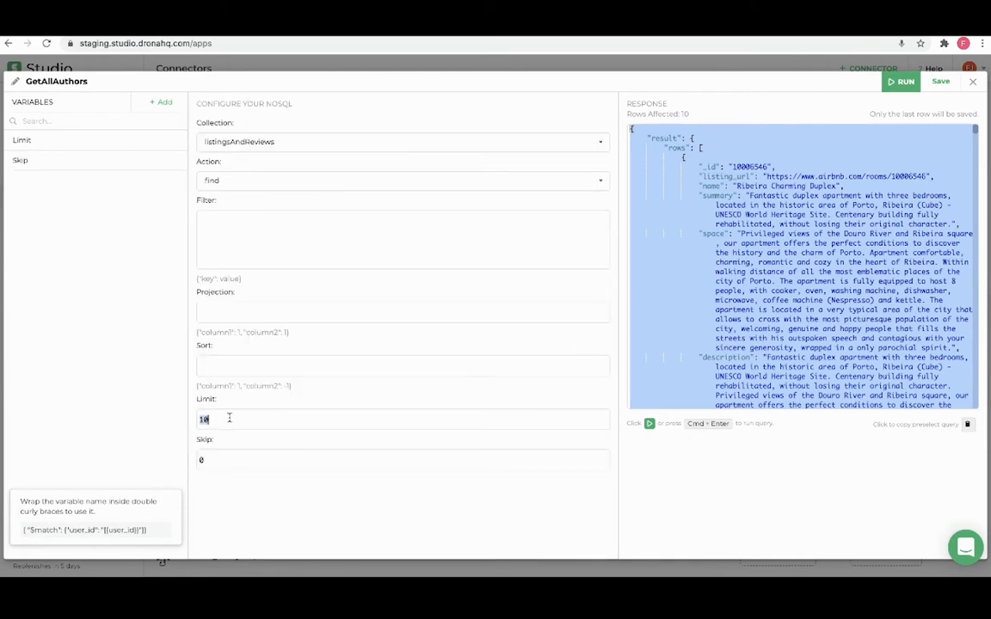
# - Set the query's limit to {{Limit}} and its skip to {{Skip}}, and run the query
pyautogui.write('{{Limit}}')
pyautogui.doubleClick(217, 460)
pyautogui.write('{{Sk')
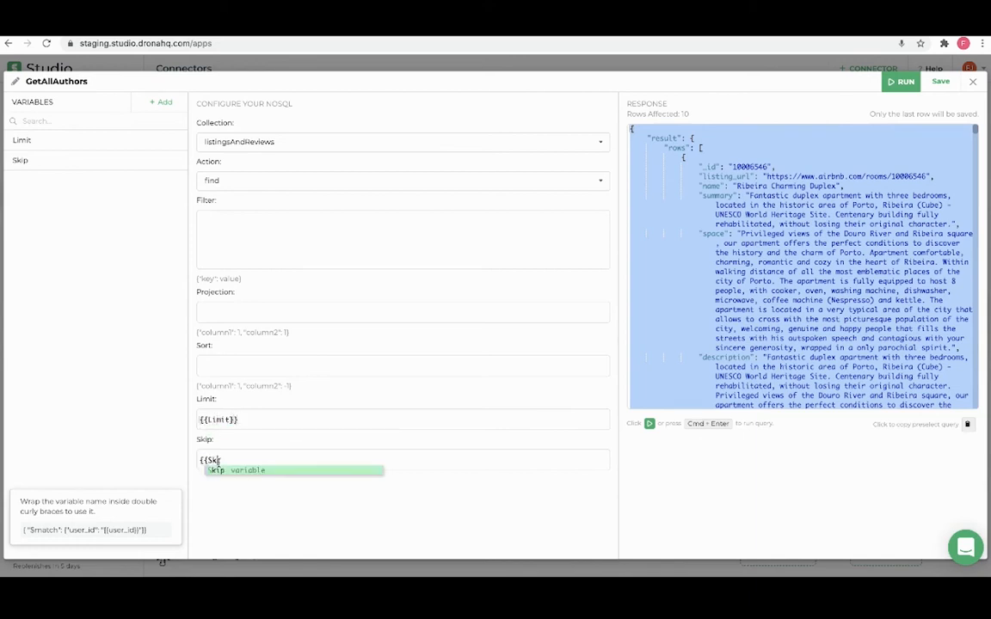
pyautogui.write('ip}}')
pyautogui.press('super+Return')
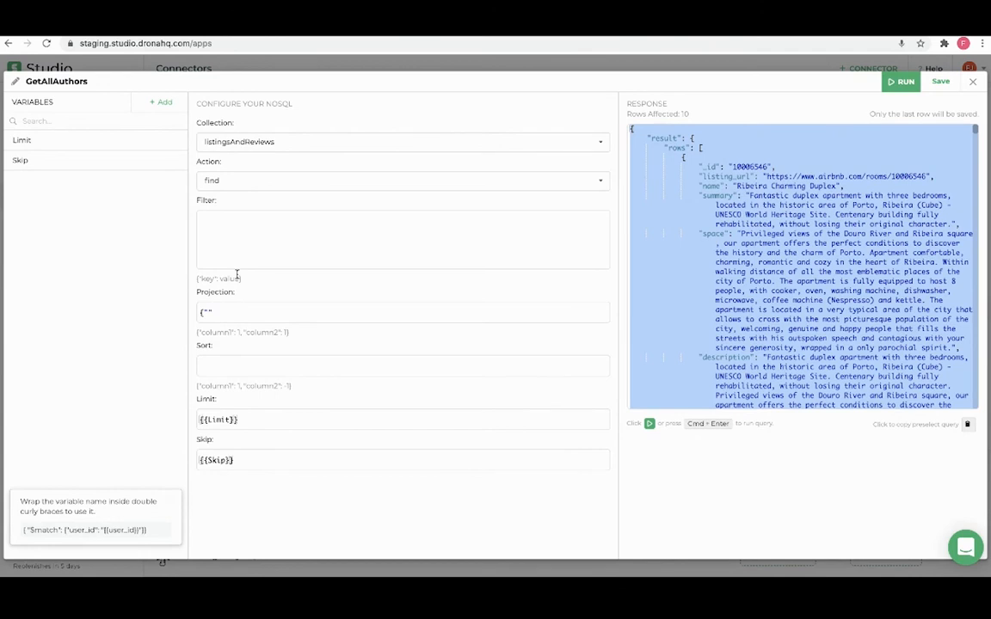
# - Set the projection to {"space":0}, run the query and look through its response
pyautogui.write('space":0')
pyautogui.click(891, 86)
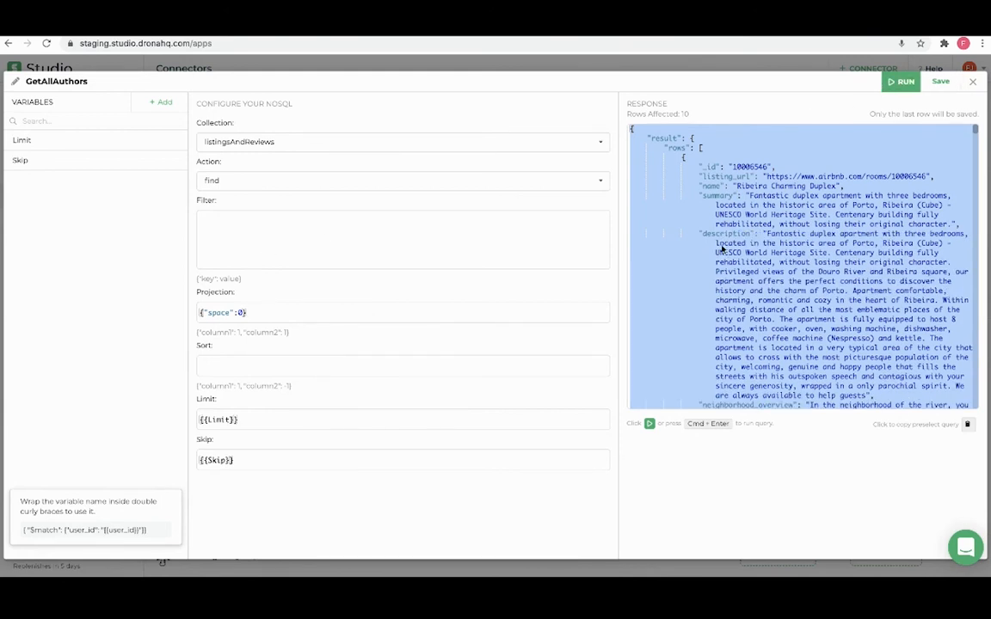
pyautogui.scroll(-3, 708, 267)
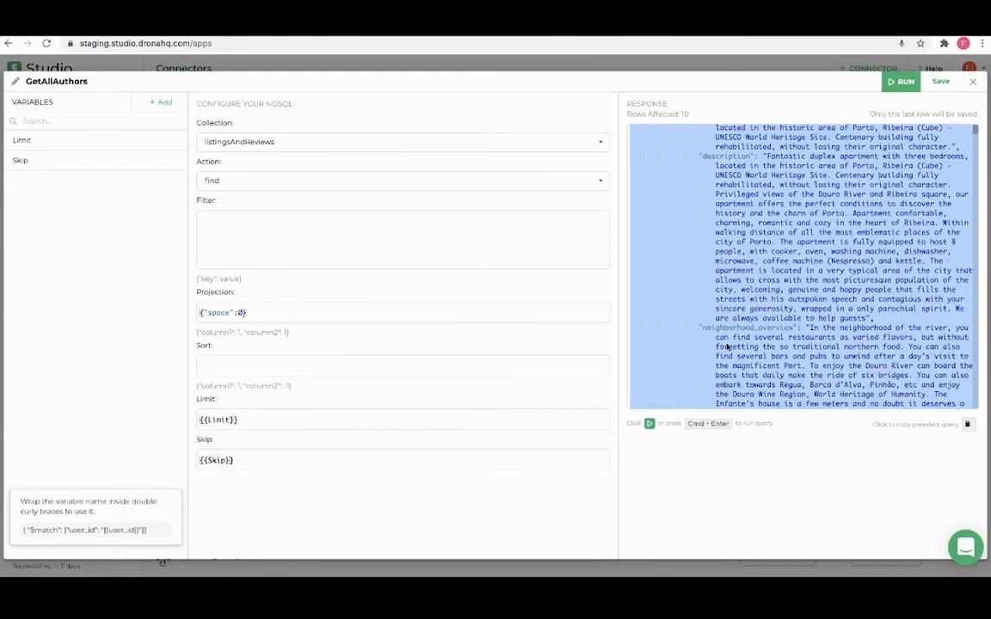
pyautogui.scroll(3, 728, 342)
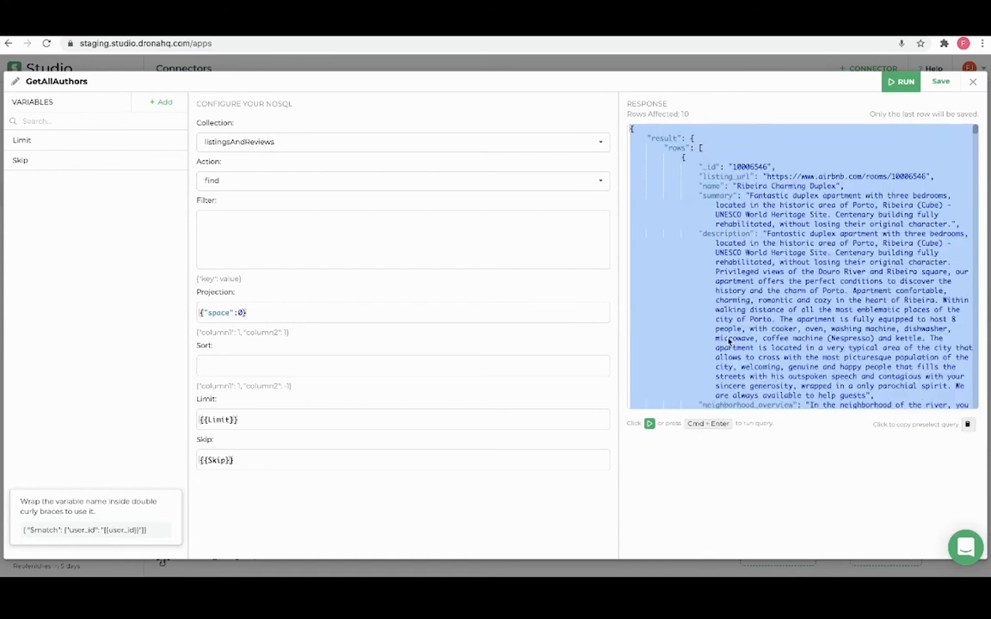
# - Change the space value in the projection to 1 and rerun the query
pyautogui.click(289, 311)
pyautogui.press('Left')
pyautogui.press('Left')
pyautogui.press('Left')
pyautogui.press('BackSpace')
pyautogui.press('super+Return')
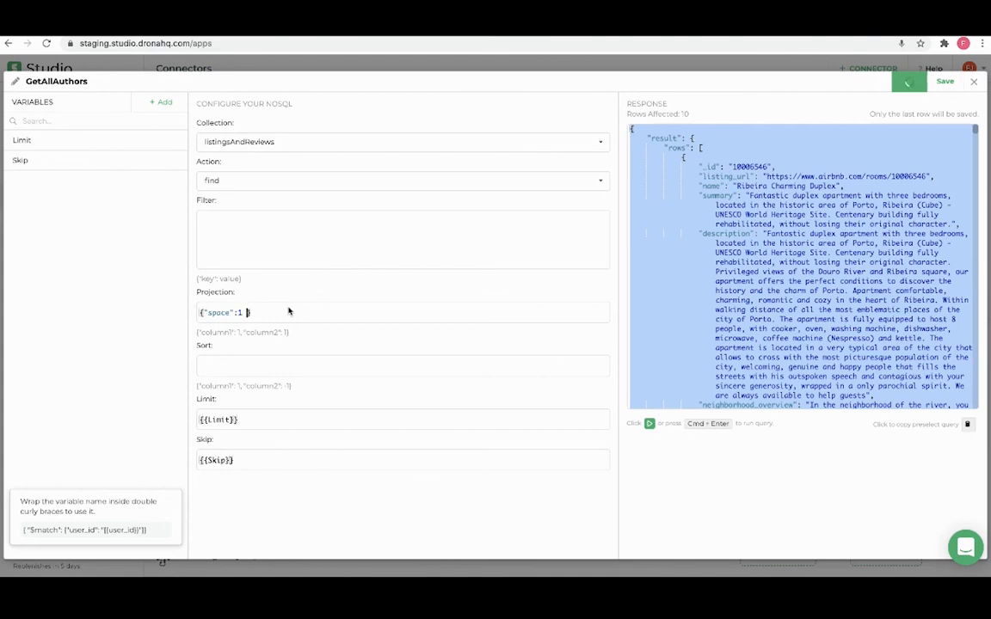
# - Set the projection's space value back to 0 and rerun the query
pyautogui.click(246, 313)
pyautogui.press('BackSpace')
pyautogui.write('0')
pyautogui.press('super+Return')
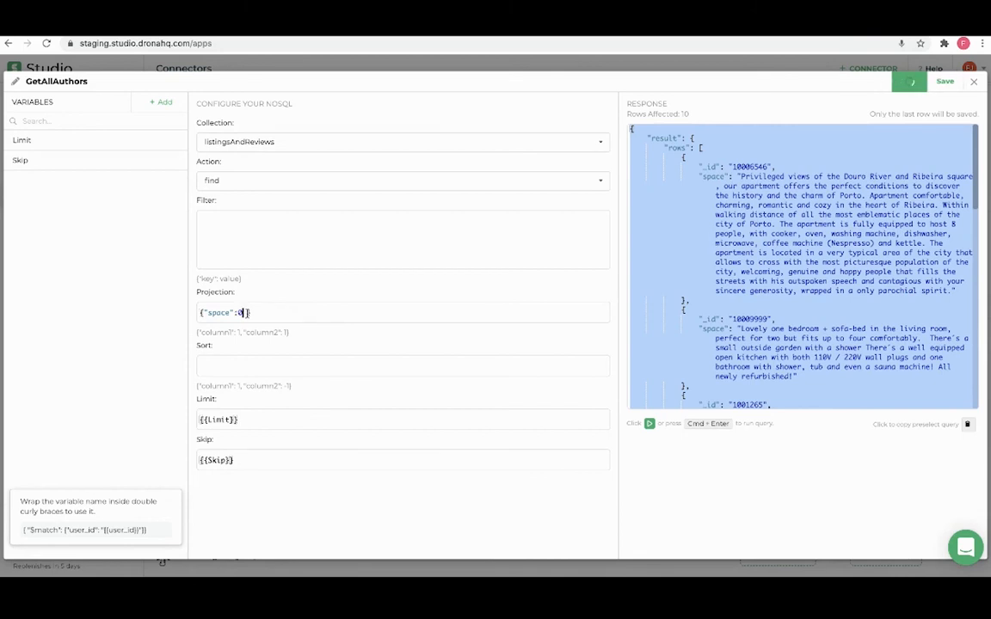
# - Add the filter { "name": { "$eq": "Ribeira Charming Duplex" } }, then run the query and look through its response
pyautogui.click(226, 215)
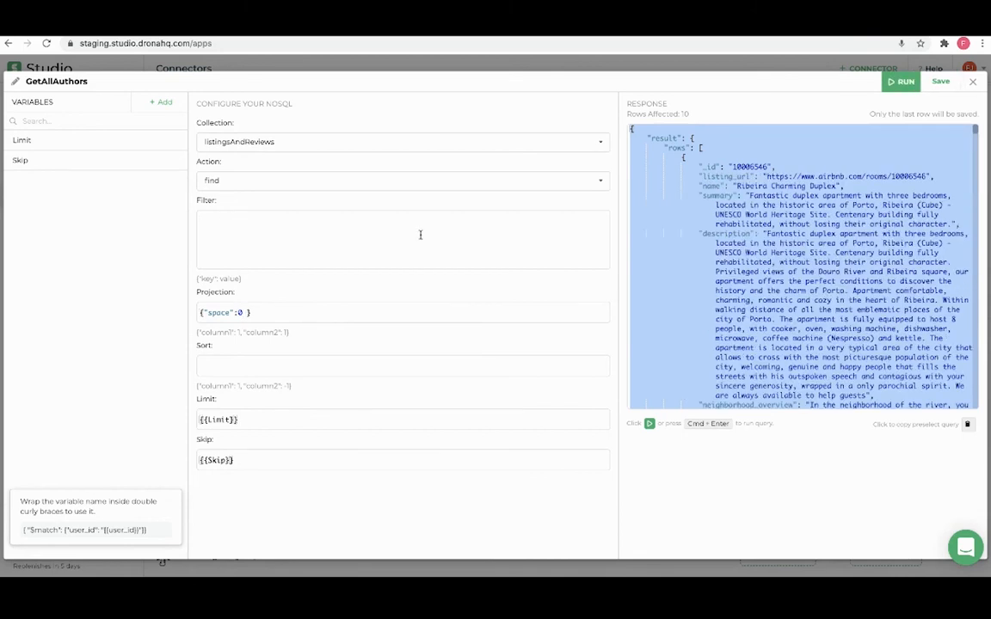
pyautogui.write('{ "name": { "$eq": "')
pyautogui.moveTo(737, 185); pyautogui.dragTo(836, 186)
pyautogui.press('super+c')
pyautogui.click(288, 221)
pyautogui.press('super+v')
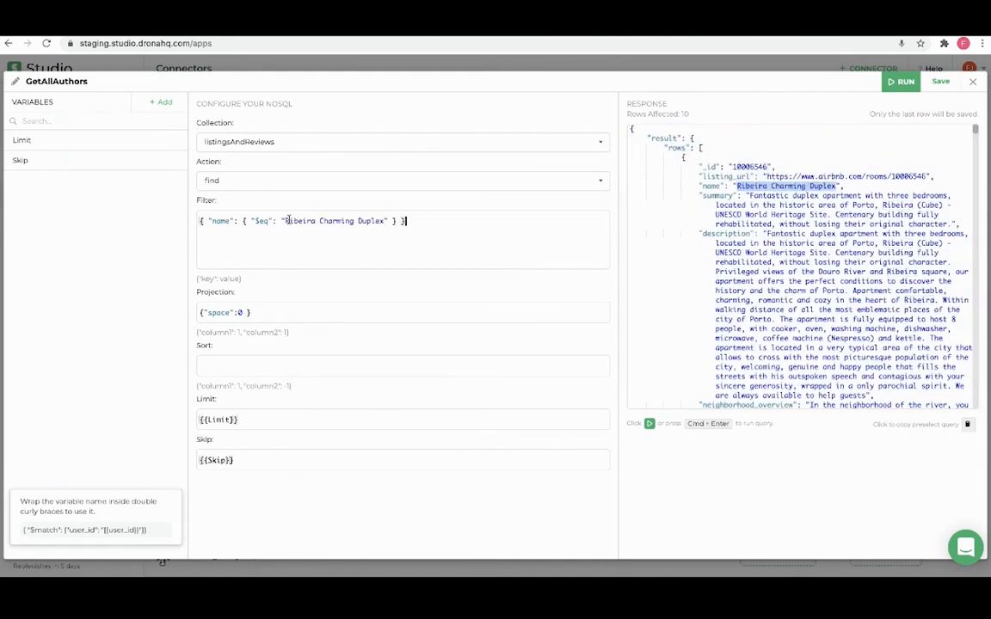
pyautogui.press('super+Return')
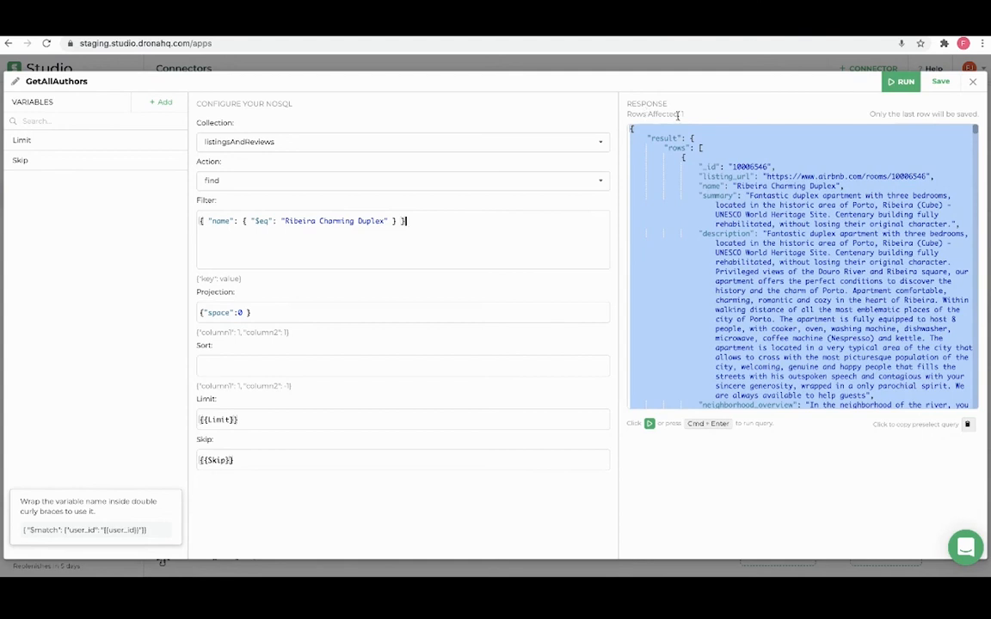
pyautogui.scroll(-10, 691, 163)
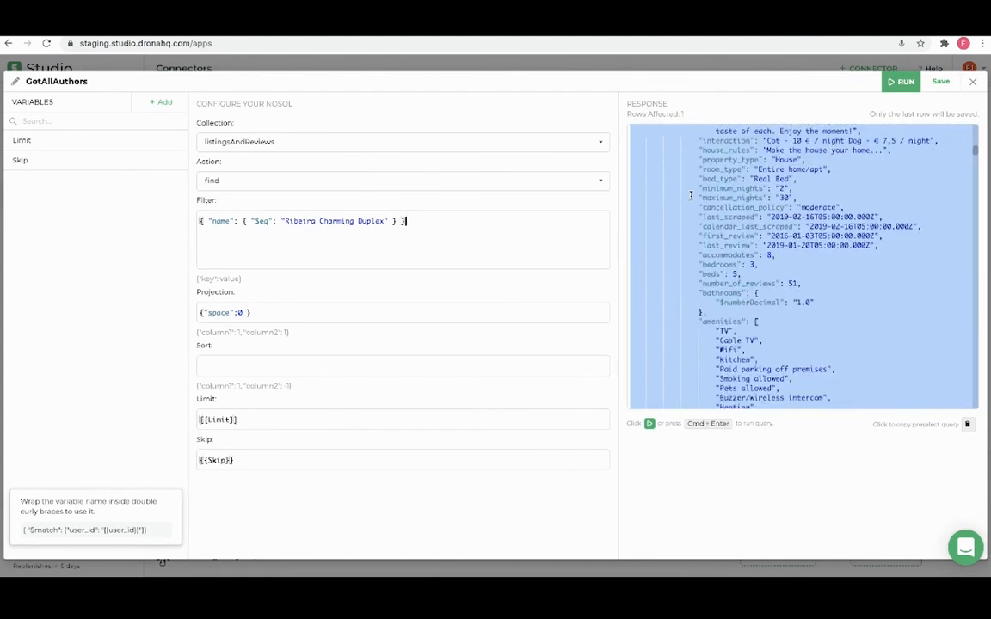
pyautogui.scroll(-6, 690, 195)
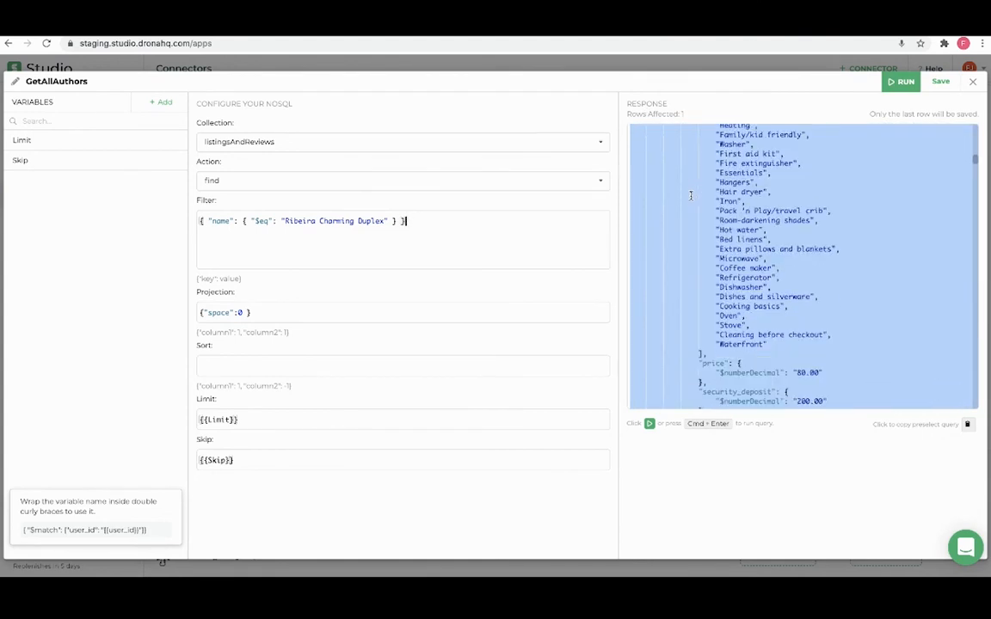
pyautogui.scroll(-20, 691, 195)
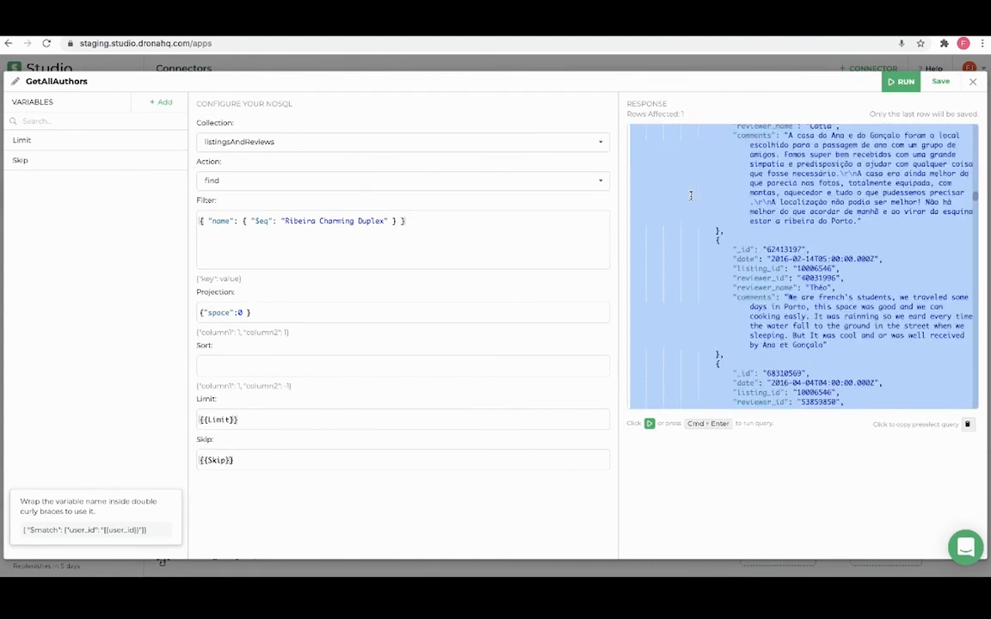
# - Save the GetAllAuthors query, close its editor and list the queries under the MongoDB connector
pyautogui.click(941, 81)
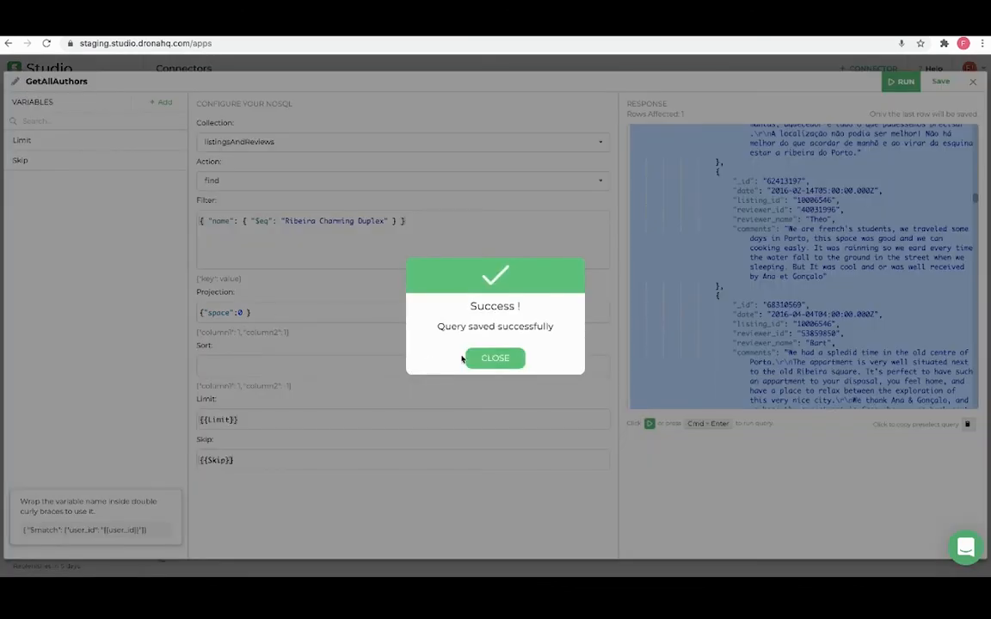
pyautogui.click(469, 358)
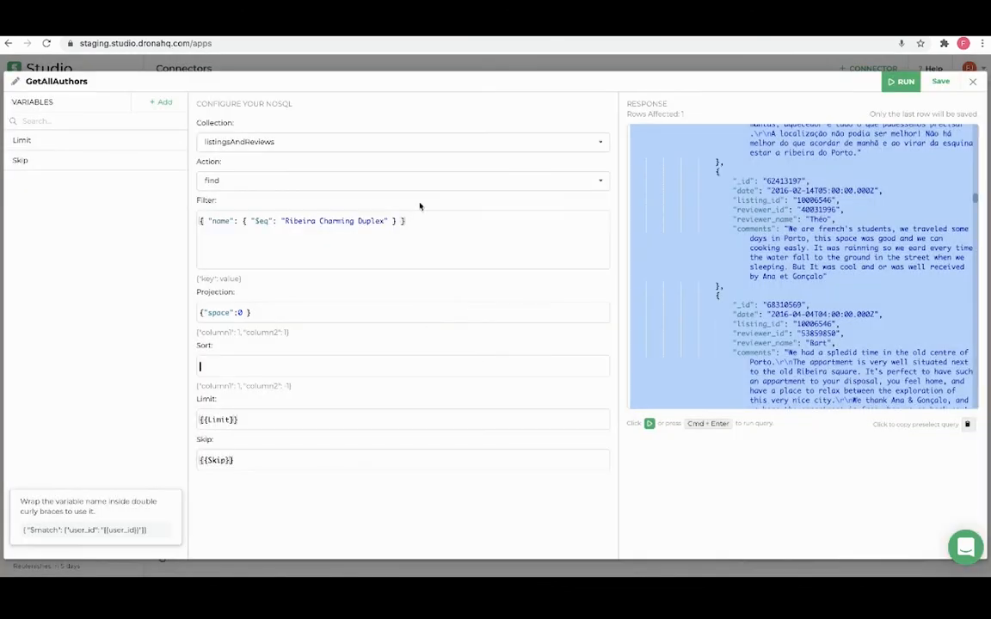
pyautogui.click(973, 82)
pyautogui.click(268, 348)
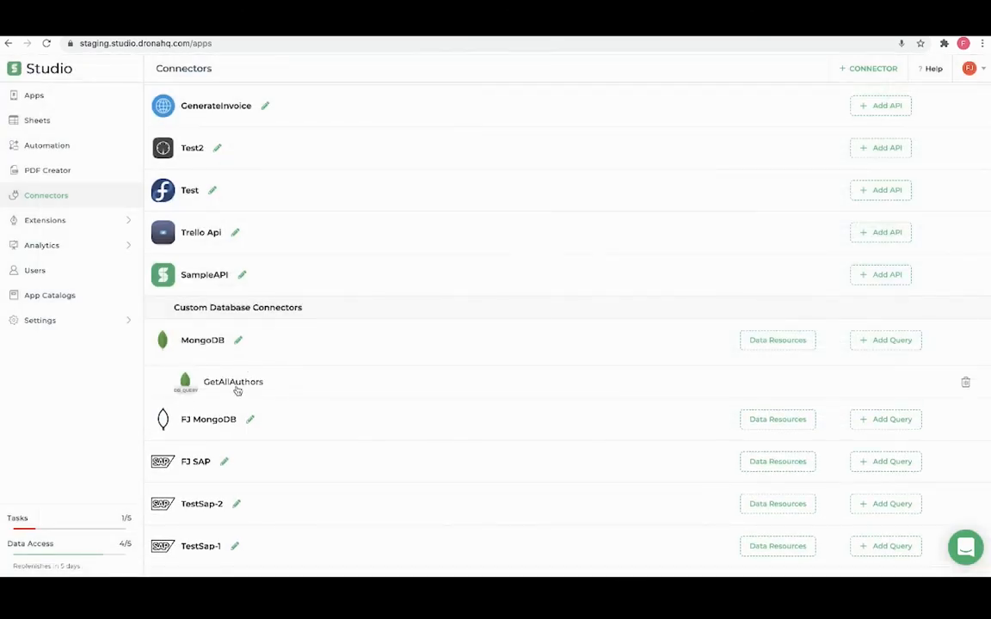